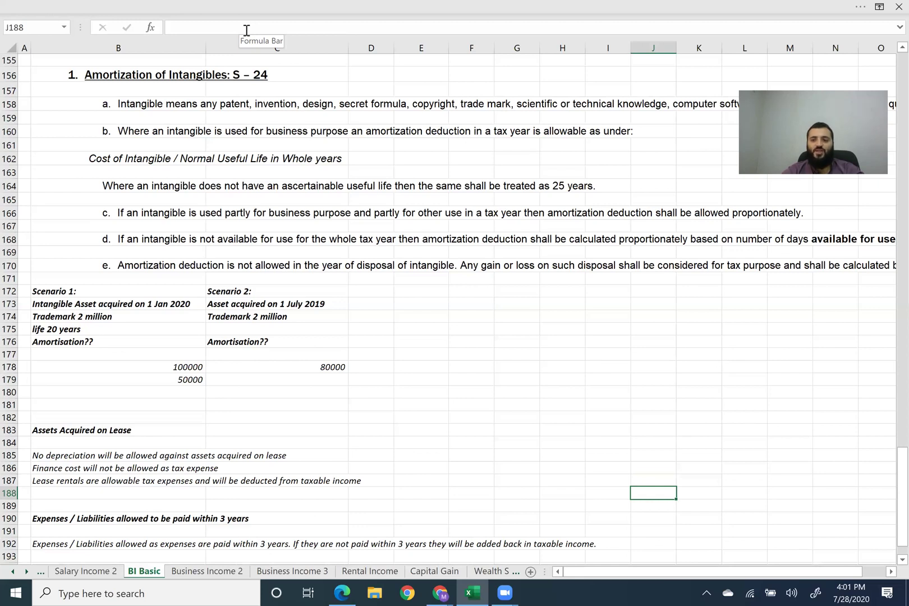
Read through the notes on leased assets, on expenses and liabilities payable within 3 years, and on stock valuation
{"action": "key", "text": "Down"}
{"action": "key", "text": "Down"}
{"action": "key", "text": "Down"}
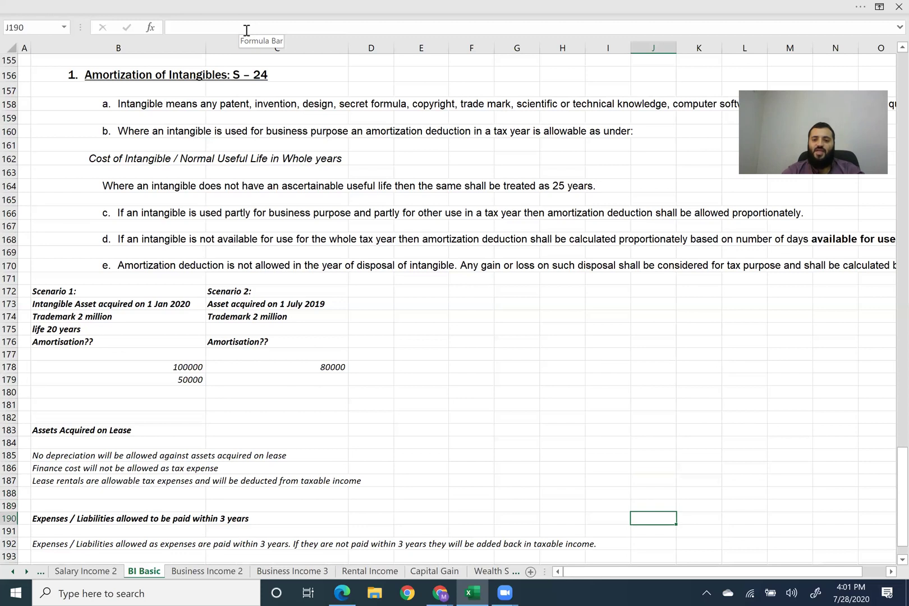
{"action": "key", "text": "Down"}
{"action": "key", "text": "Up"}
{"action": "key", "text": "Up"}
{"action": "key", "text": "Up"}
{"action": "key", "text": "Up"}
{"action": "key", "text": "Up"}
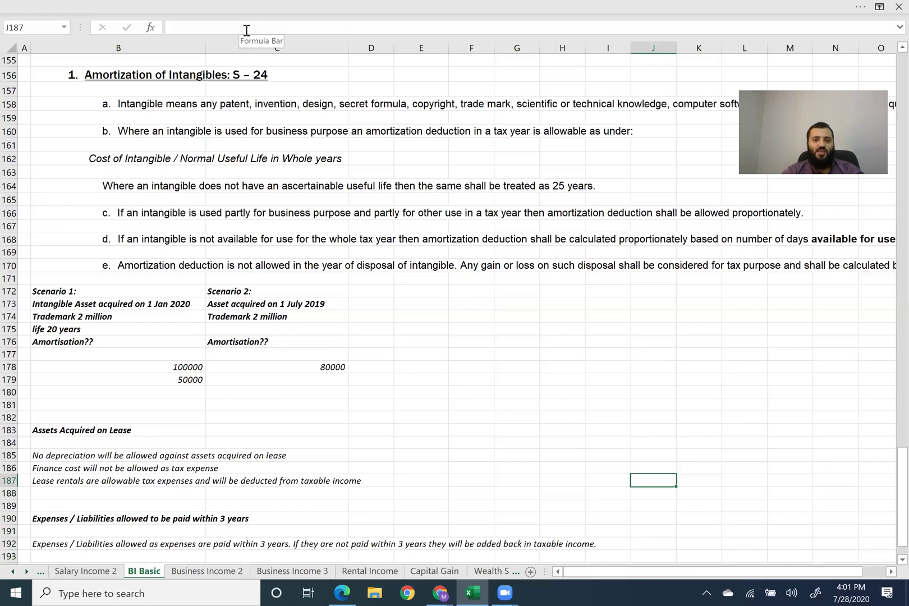
{"action": "key", "text": "Up"}
{"action": "key", "text": "Down"}
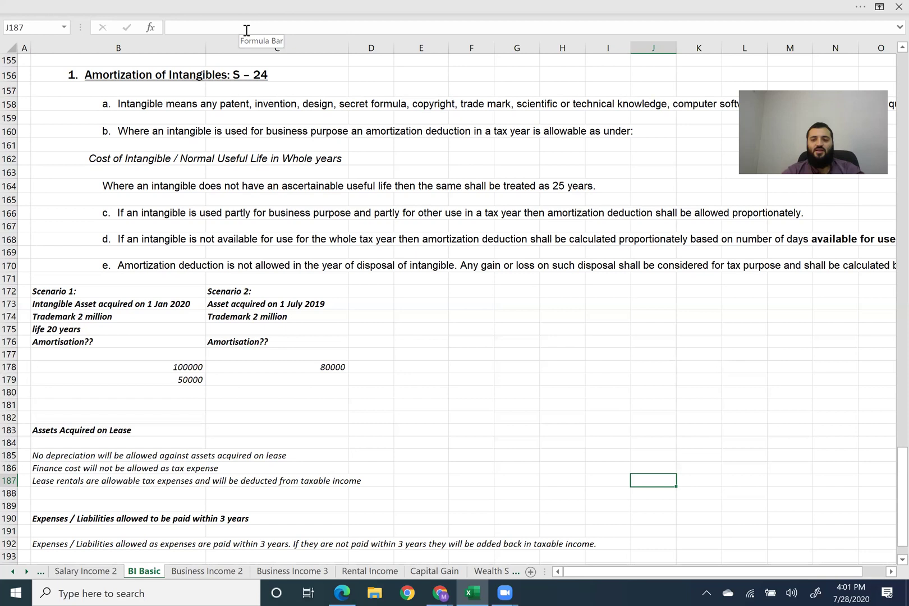
{"action": "key", "text": "Down"}
{"action": "key", "text": "Down"}
{"action": "key", "text": "Down"}
{"action": "key", "text": "Down"}
{"action": "key", "text": "Down"}
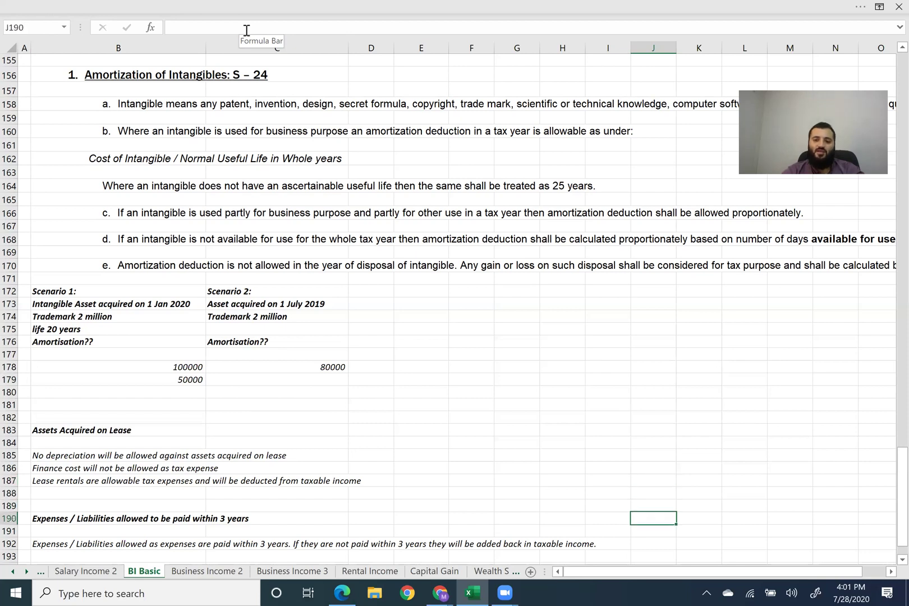
{"action": "key", "text": "Down"}
{"action": "key", "text": "Down"}
{"action": "key", "text": "Down"}
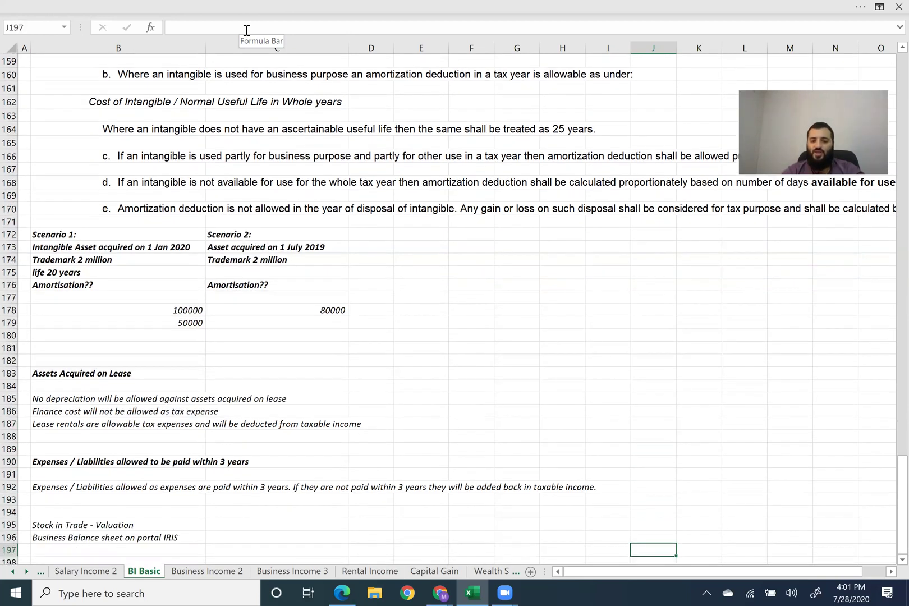
{"action": "key", "text": "Up"}
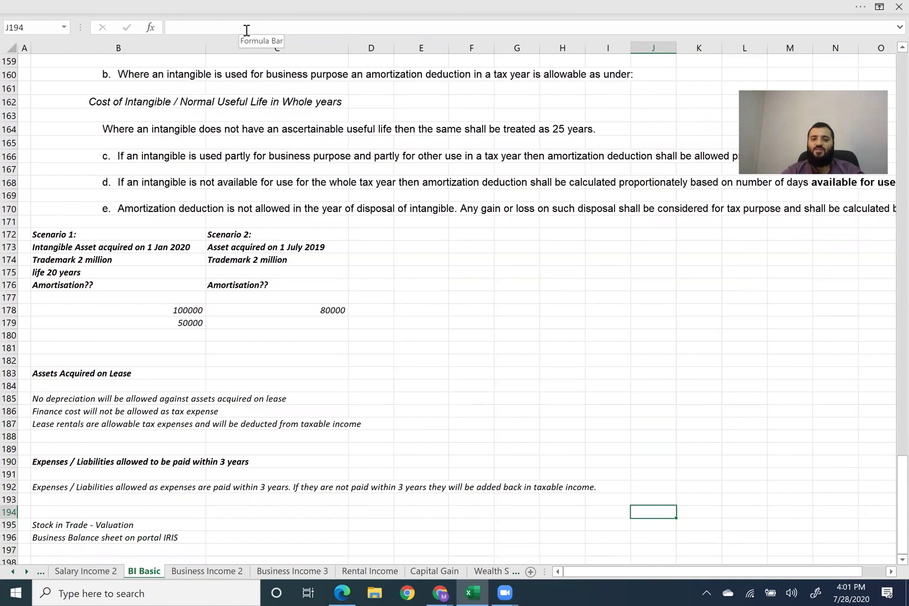
{"action": "key", "text": "Up"}
{"action": "key", "text": "Down"}
{"action": "key", "text": "Down"}
{"action": "key", "text": "Down"}
{"action": "key", "text": "Down"}
{"action": "key", "text": "Down"}
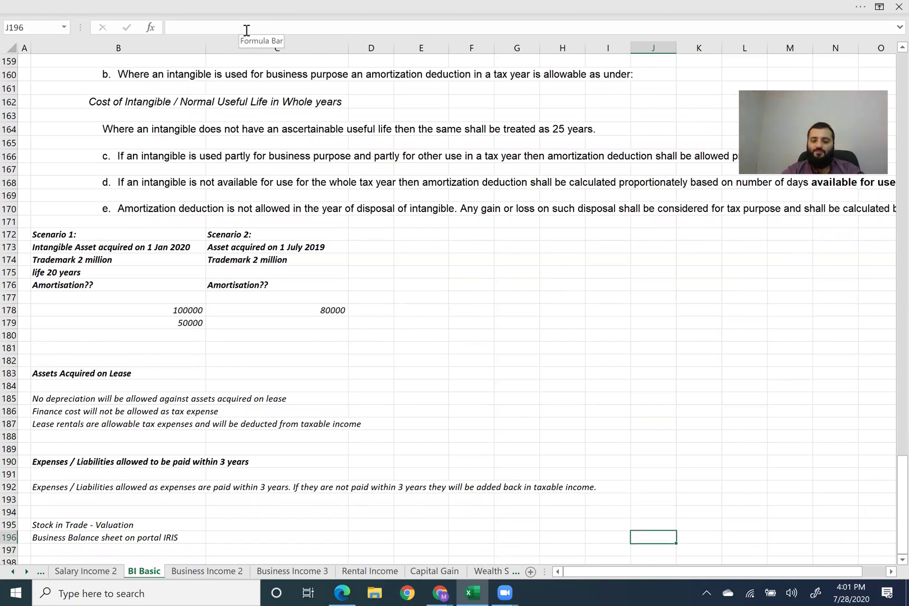
Enter the heading "Tax year 2017" in cell G176, beside the amortisation scenarios
{"action": "key", "text": "Up"}
{"action": "key", "text": "Up"}
{"action": "key", "text": "Up"}
{"action": "key", "text": "Up"}
{"action": "key", "text": "Up"}
{"action": "key", "text": "Up"}
{"action": "key", "text": "Up"}
{"action": "key", "text": "Up"}
{"action": "key", "text": "Up"}
{"action": "key", "text": "Up"}
{"action": "key", "text": "Up"}
{"action": "key", "text": "Up"}
{"action": "key", "text": "Up"}
{"action": "key", "text": "Up"}
{"action": "key", "text": "Up"}
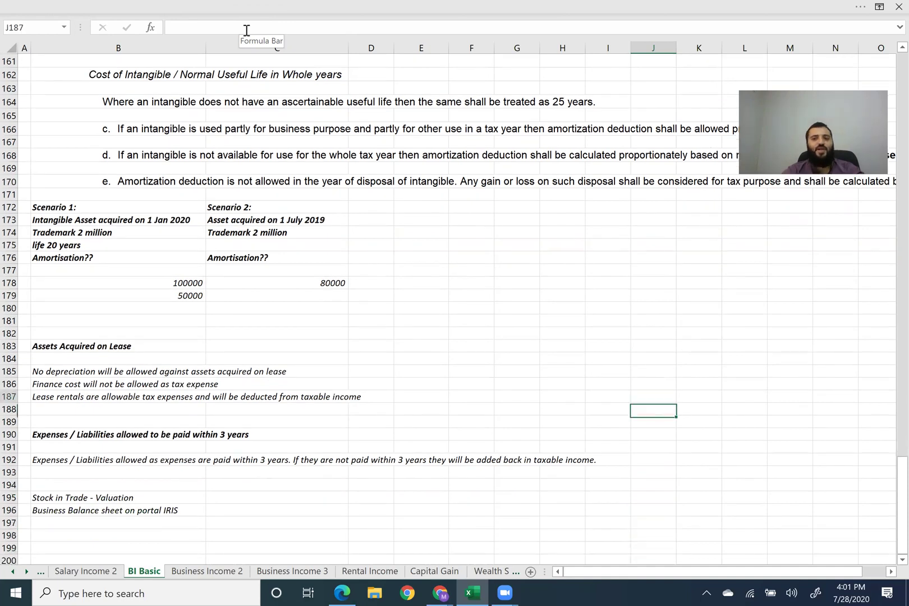
{"action": "key", "text": "Left"}
{"action": "key", "text": "Up"}
{"action": "key", "text": "Up"}
{"action": "key", "text": "Up"}
{"action": "key", "text": "Up"}
{"action": "key", "text": "Up"}
{"action": "key", "text": "Up"}
{"action": "key", "text": "Up"}
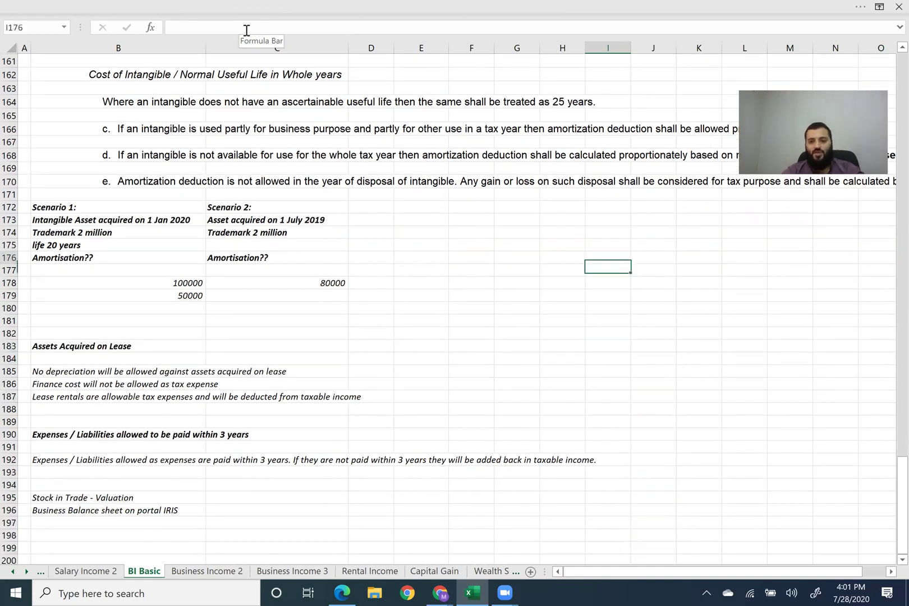
{"action": "key", "text": "Left"}
{"action": "key", "text": "Left"}
{"action": "type", "text": "Tax year "}
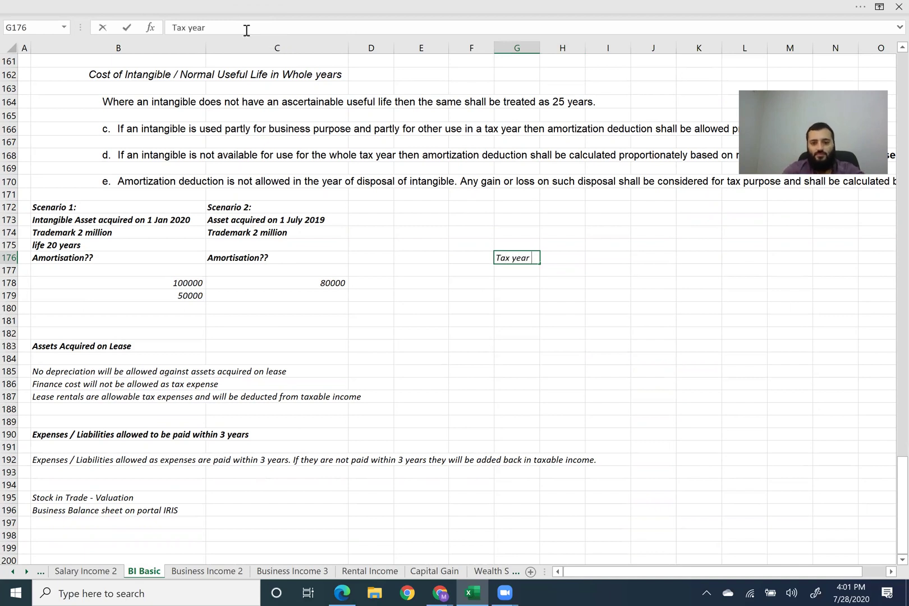
{"action": "type", "text": "2017"}
{"action": "key", "text": "Return"}
Add a "Taxable income" line in G177 with the amount "5 million" in I177
{"action": "type", "text": "Tax"}
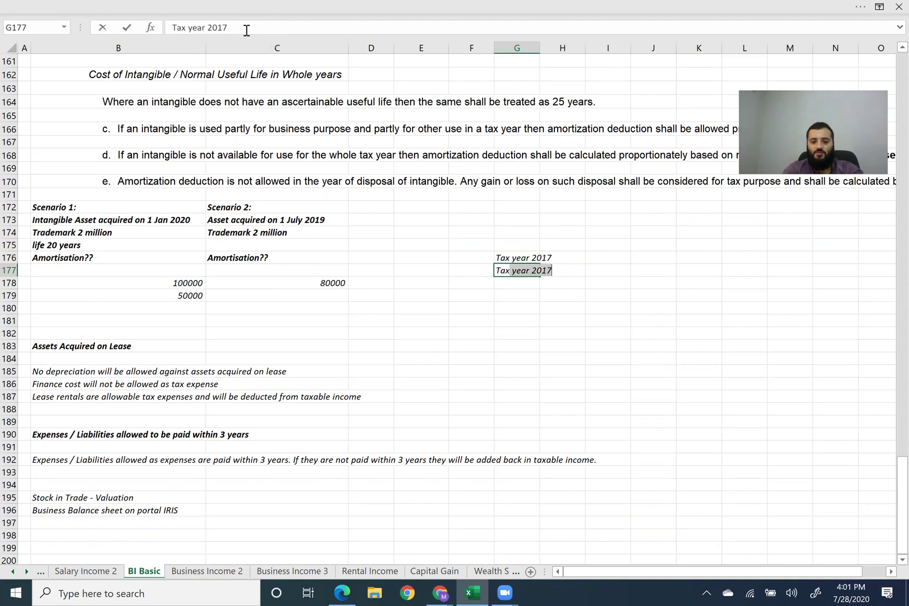
{"action": "type", "text": "able income"}
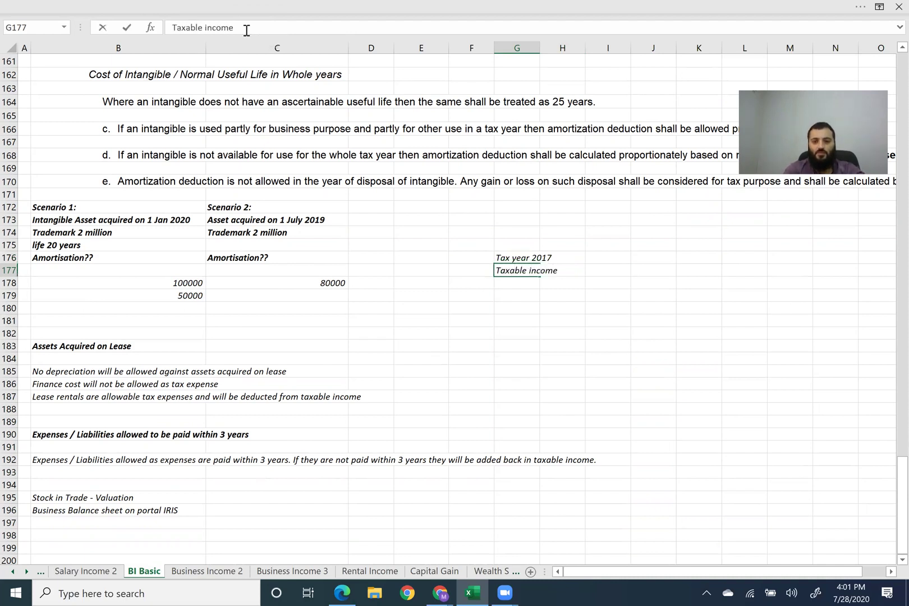
{"action": "key", "text": "Return"}
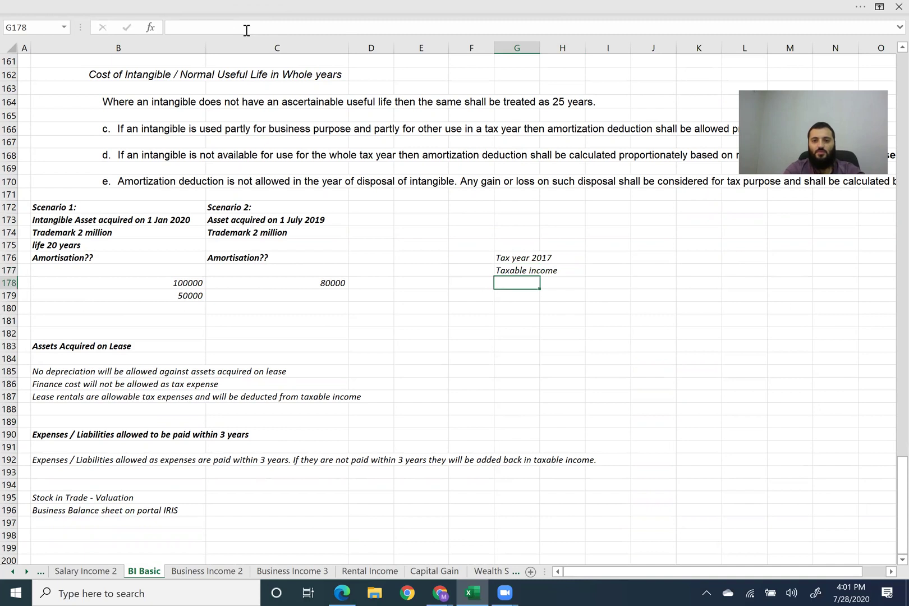
{"action": "key", "text": "Up"}
{"action": "key", "text": "Right"}
{"action": "key", "text": "Right"}
{"action": "type", "text": "5 million"}
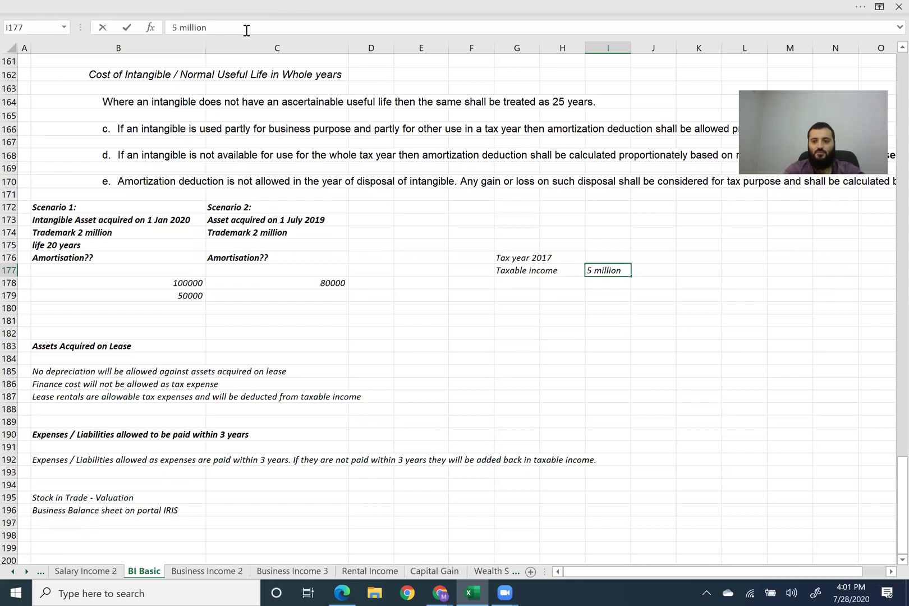
{"action": "key", "text": "Return"}
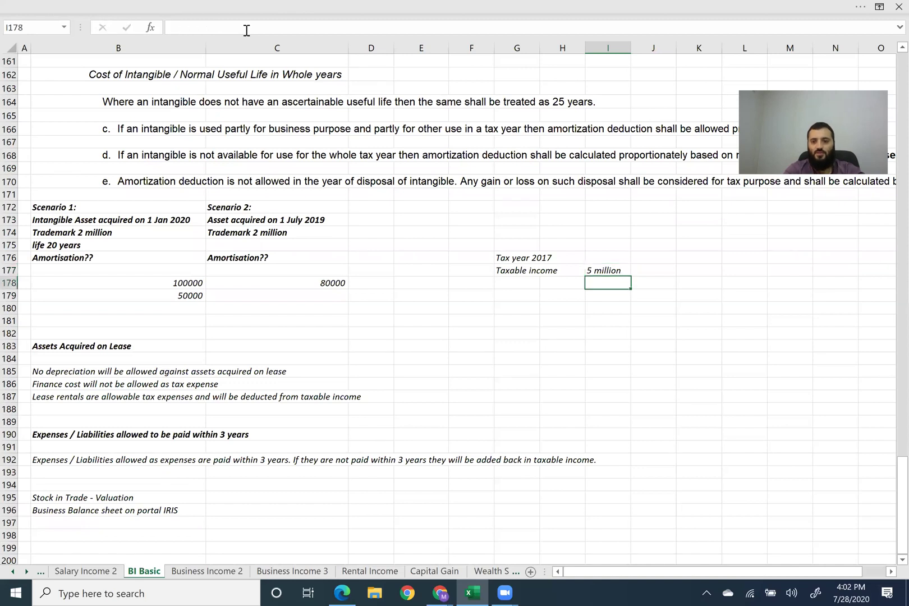
Add a "Rent expense" line in G178 with the amount "0.5 million" in I178
{"action": "key", "text": "Up"}
{"action": "key", "text": "Left"}
{"action": "key", "text": "Left"}
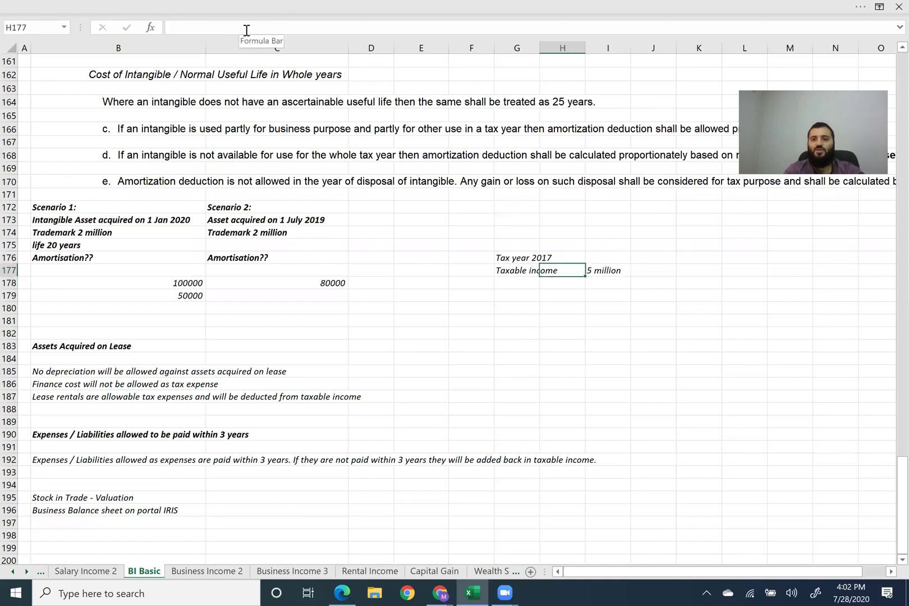
{"action": "key", "text": "Right"}
{"action": "key", "text": "Down"}
{"action": "key", "text": "Left"}
{"action": "type", "text": "R"}
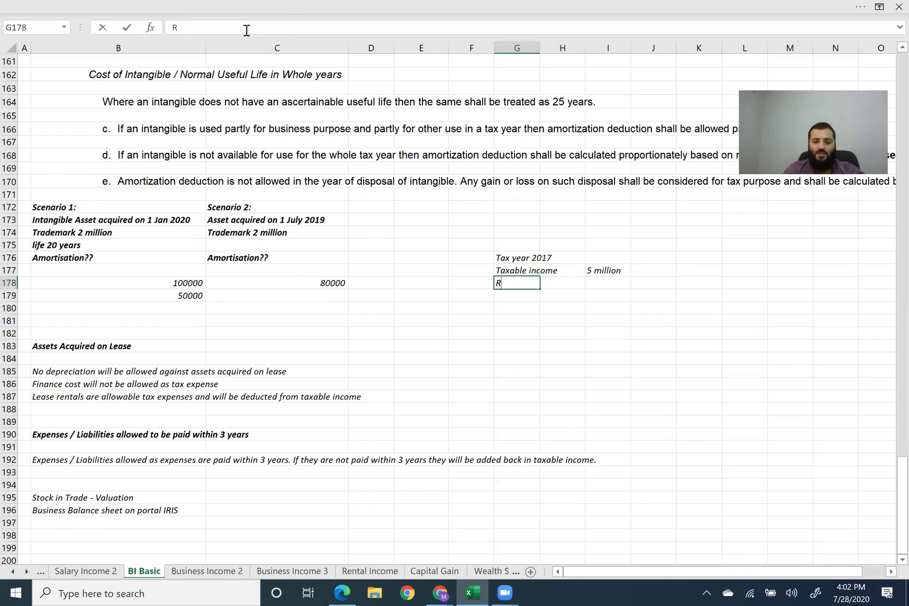
{"action": "type", "text": "ent expense"}
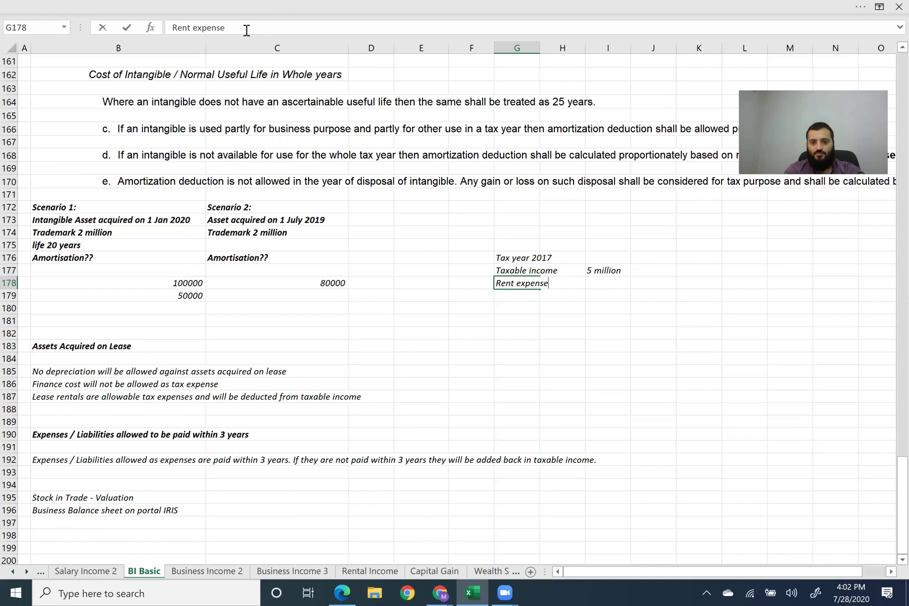
{"action": "key", "text": "Return"}
{"action": "key", "text": "Right"}
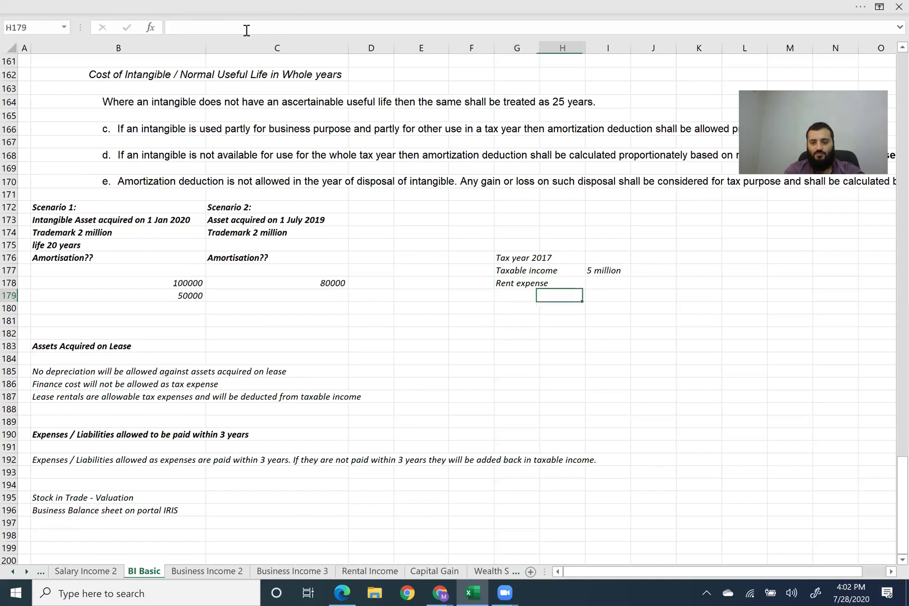
{"action": "key", "text": "Up"}
{"action": "key", "text": "Right"}
{"action": "type", "text": "0.5 million"}
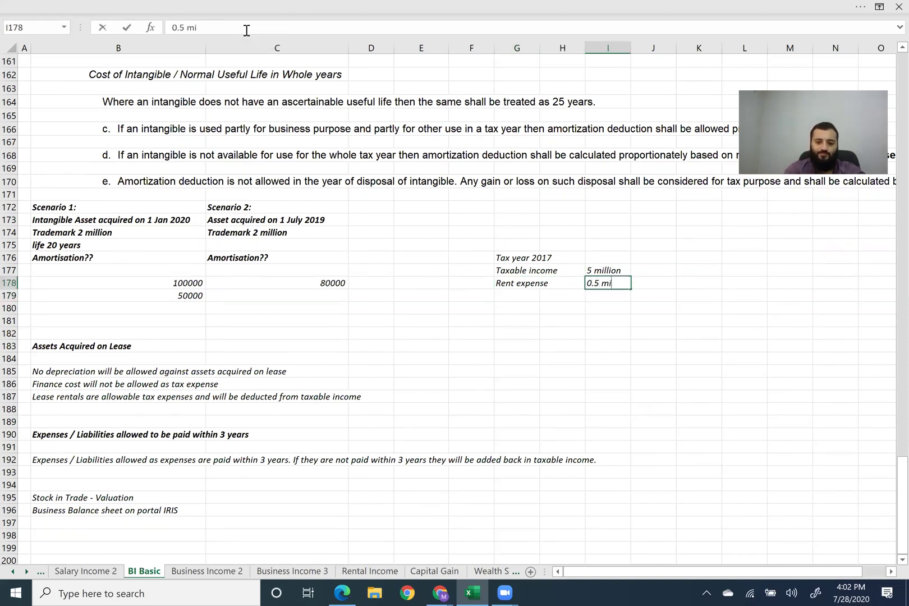
{"action": "key", "text": "Return"}
Add a "Net taxable income" line in G179 with the amount "4.5 million" in I179
{"action": "key", "text": "Left"}
{"action": "key", "text": "Left"}
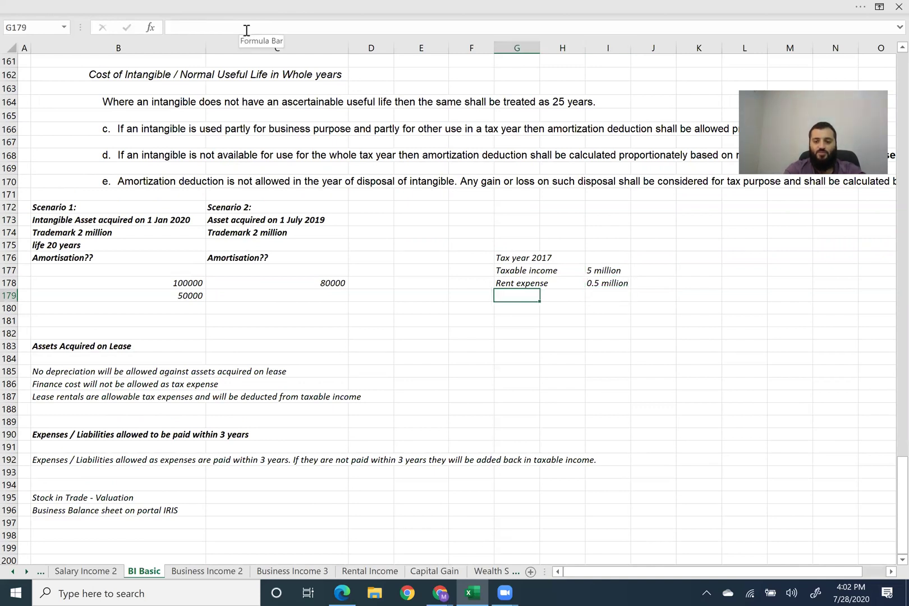
{"action": "type", "text": "Net ta"}
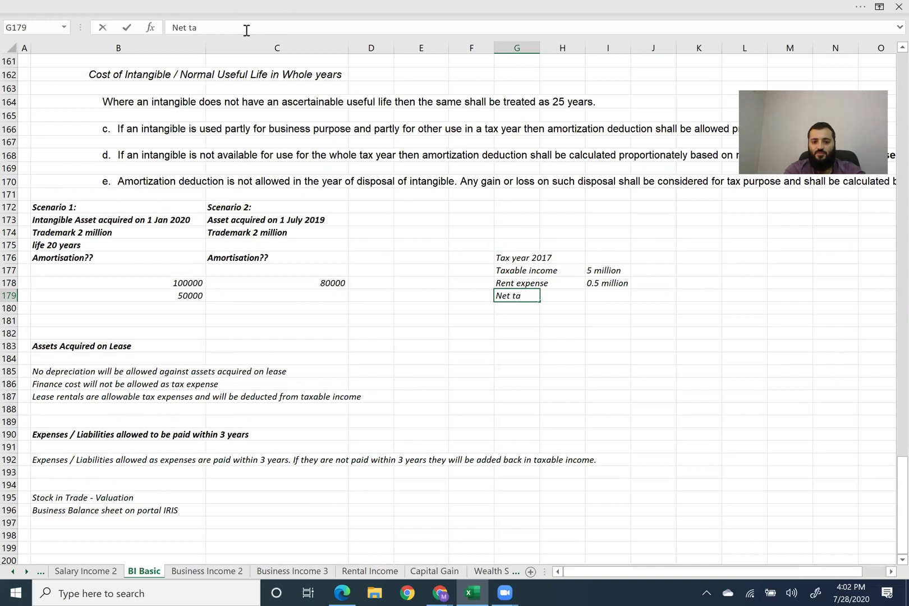
{"action": "type", "text": "xable i"}
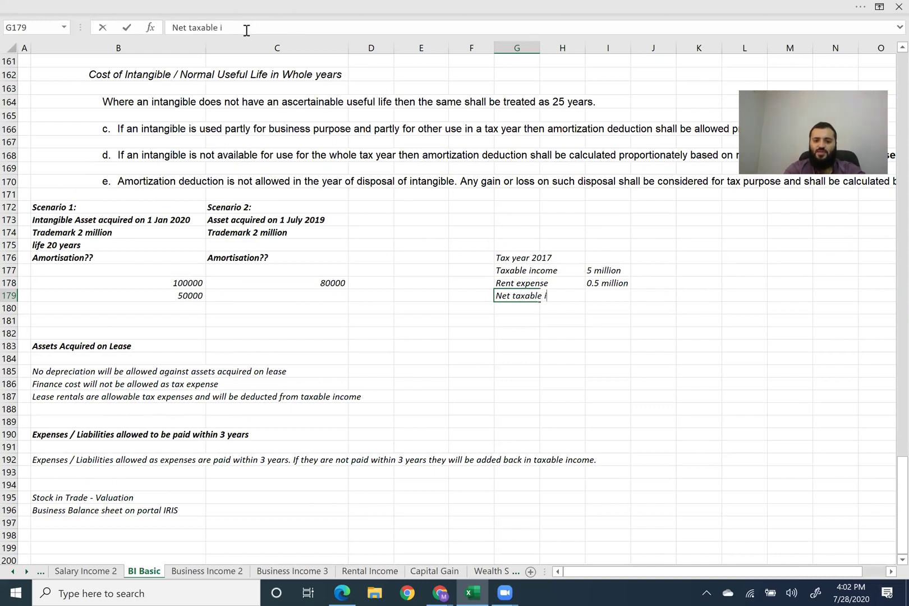
{"action": "type", "text": "ncome"}
{"action": "key", "text": "Return"}
{"action": "key", "text": "Up"}
{"action": "key", "text": "Right"}
{"action": "key", "text": "Right"}
{"action": "type", "text": "4"}
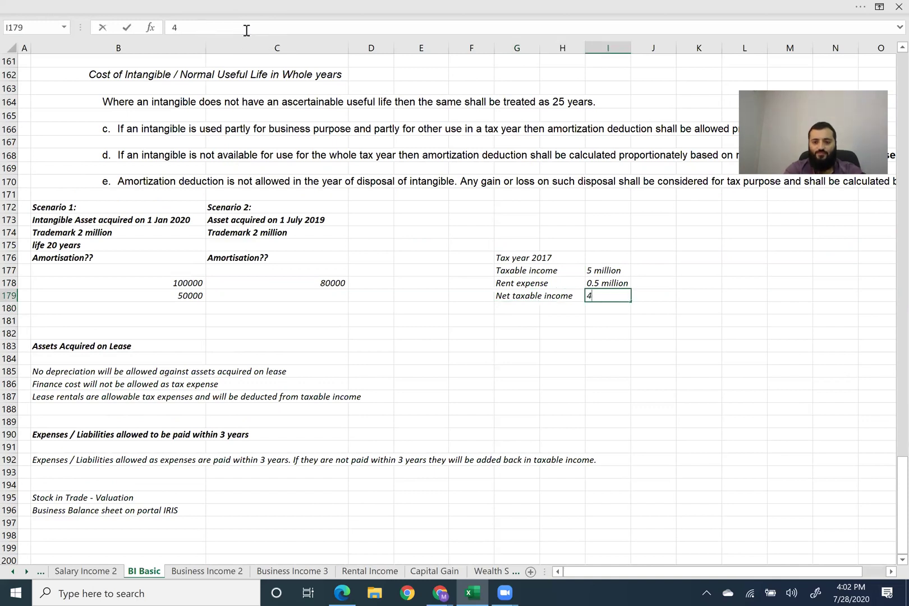
{"action": "type", "text": ".5 million"}
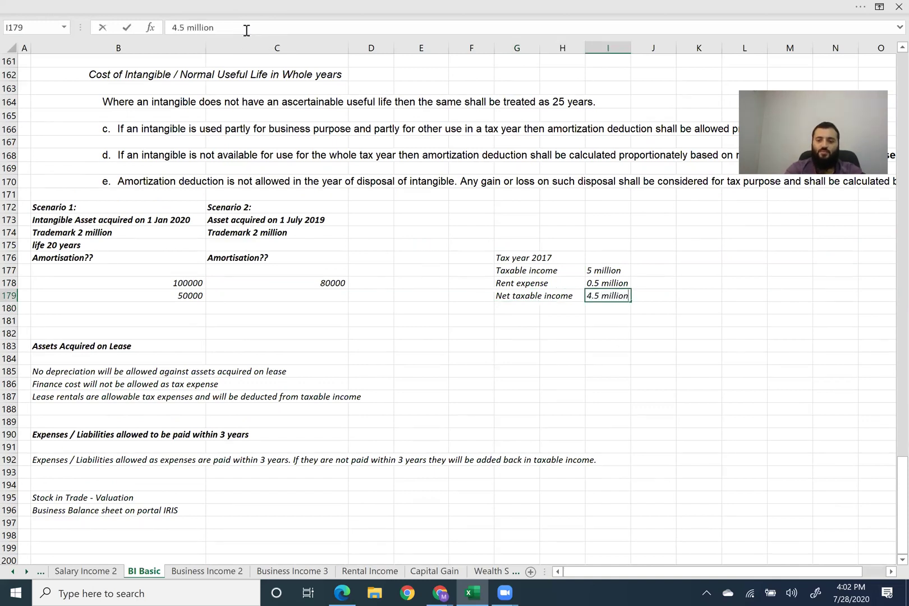
{"action": "key", "text": "Return"}
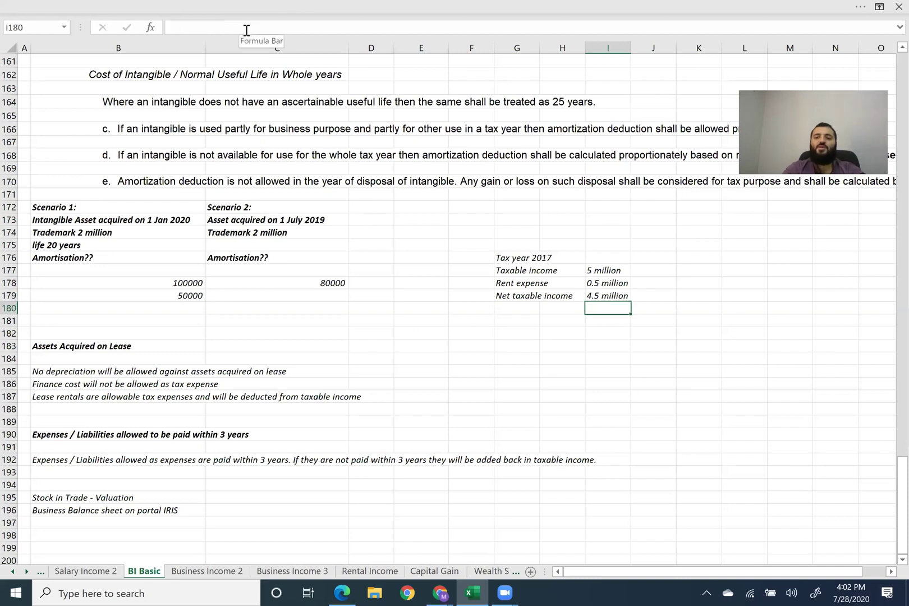
Enter the note "Tax paid" in J179 beside the net taxable income amount
{"action": "key", "text": "Up"}
{"action": "key", "text": "Up"}
{"action": "key", "text": "Right"}
{"action": "key", "text": "Down"}
{"action": "type", "text": "Tax"}
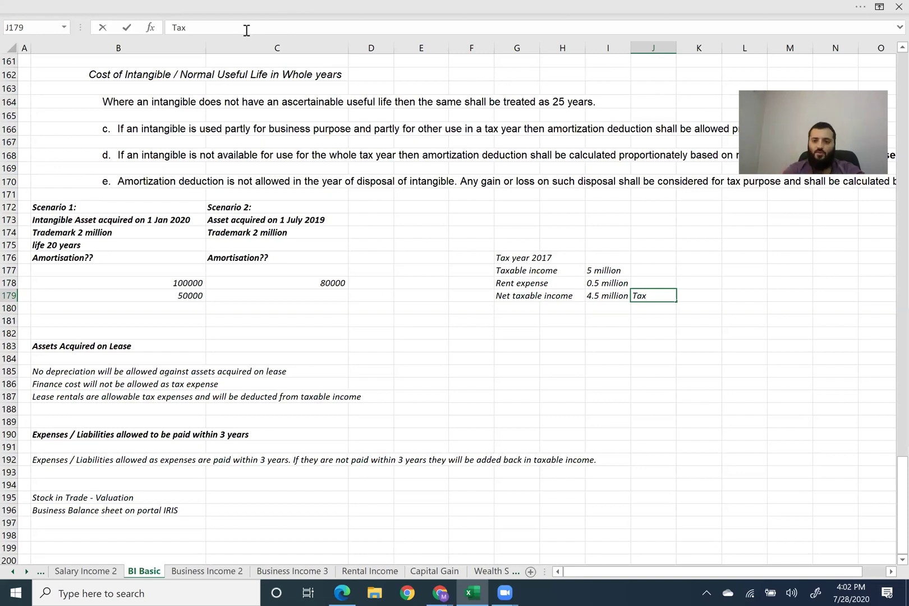
{"action": "type", "text": " paid"}
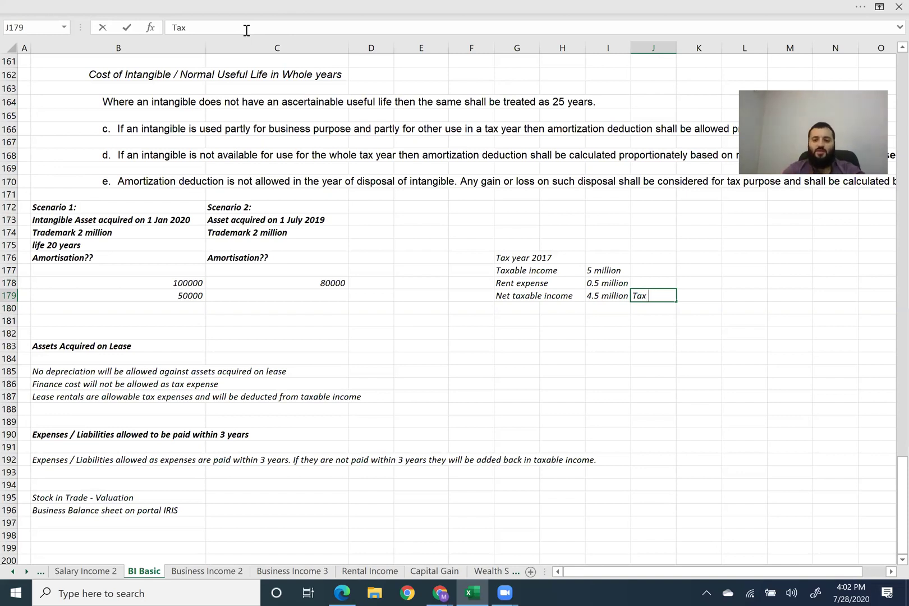
{"action": "key", "text": "Return"}
Make the "Tax year 2017" heading in G176 bold
{"action": "key", "text": "Up"}
{"action": "key", "text": "Up"}
{"action": "key", "text": "Left"}
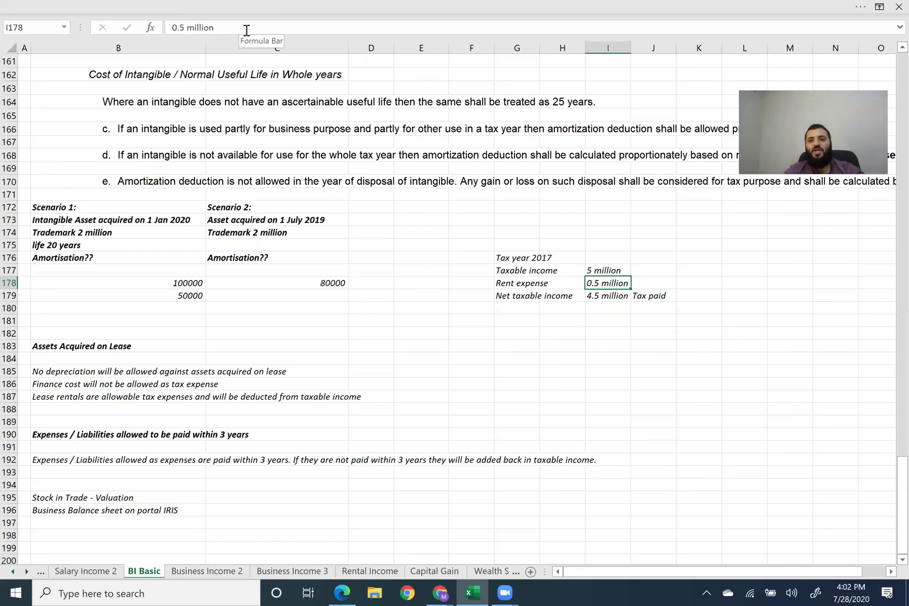
{"action": "key", "text": "Up"}
{"action": "key", "text": "Up"}
{"action": "key", "text": "Left"}
{"action": "key", "text": "Left"}
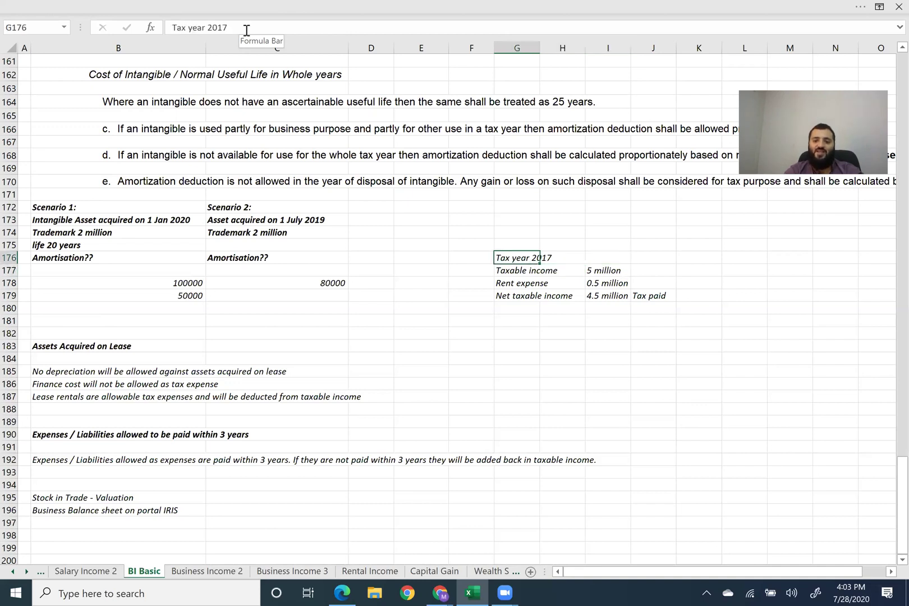
{"action": "key", "text": "ctrl+b"}
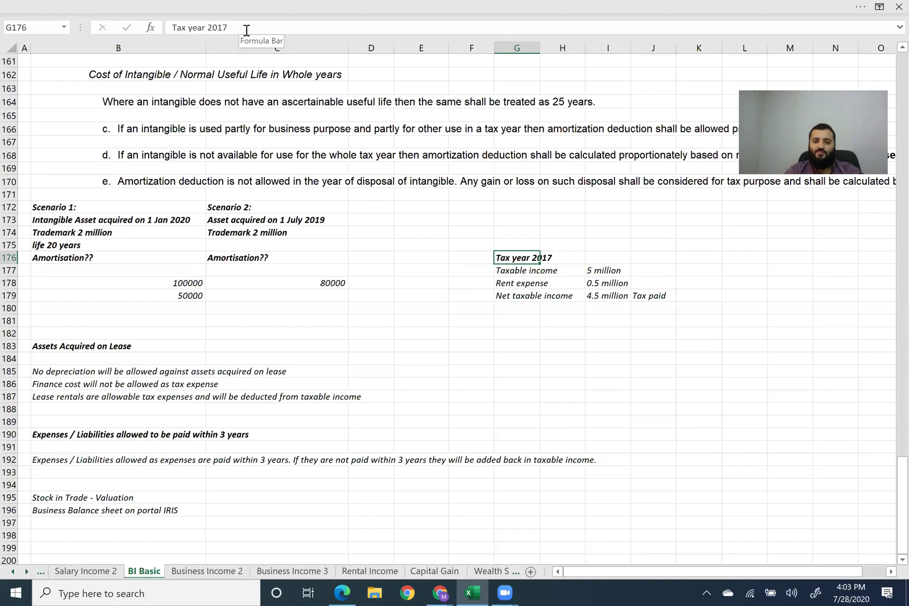
Enter the heading "Tax year 2021" in L176 and make it bold
{"action": "key", "text": "Right"}
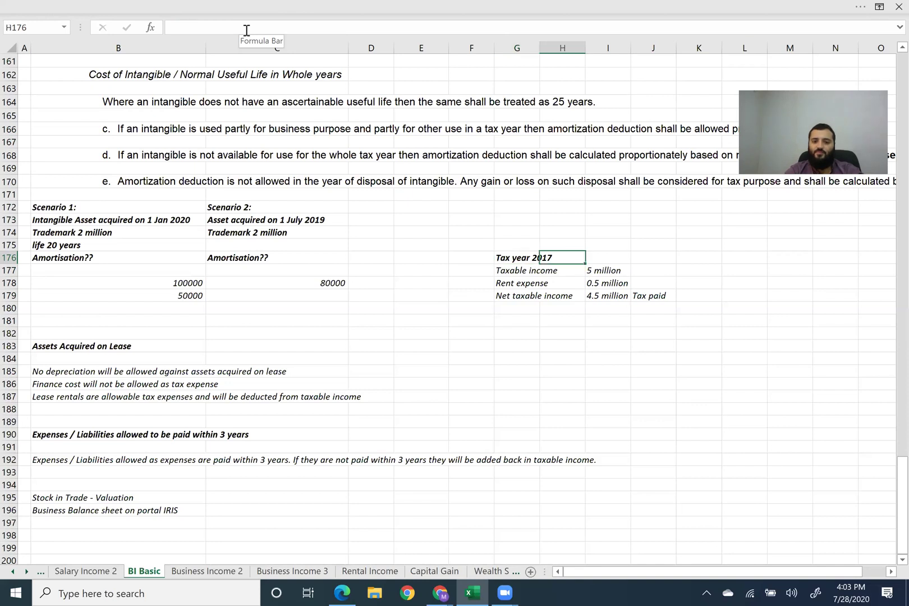
{"action": "key", "text": "Right"}
{"action": "key", "text": "Right"}
{"action": "key", "text": "Right"}
{"action": "key", "text": "Right"}
{"action": "key", "text": "Left"}
{"action": "key", "text": "Right"}
{"action": "key", "text": "Left"}
{"action": "key", "text": "Right"}
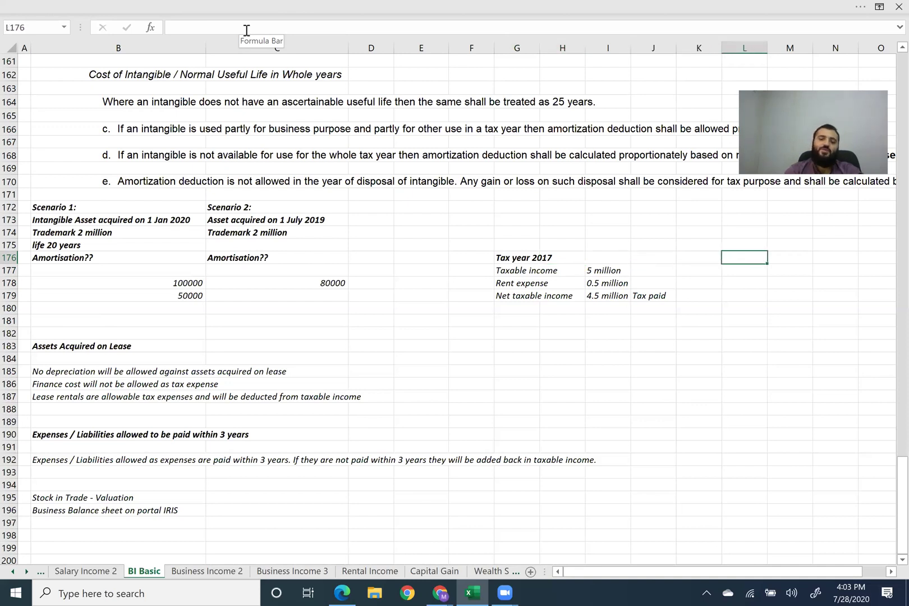
{"action": "type", "text": "Tax y"}
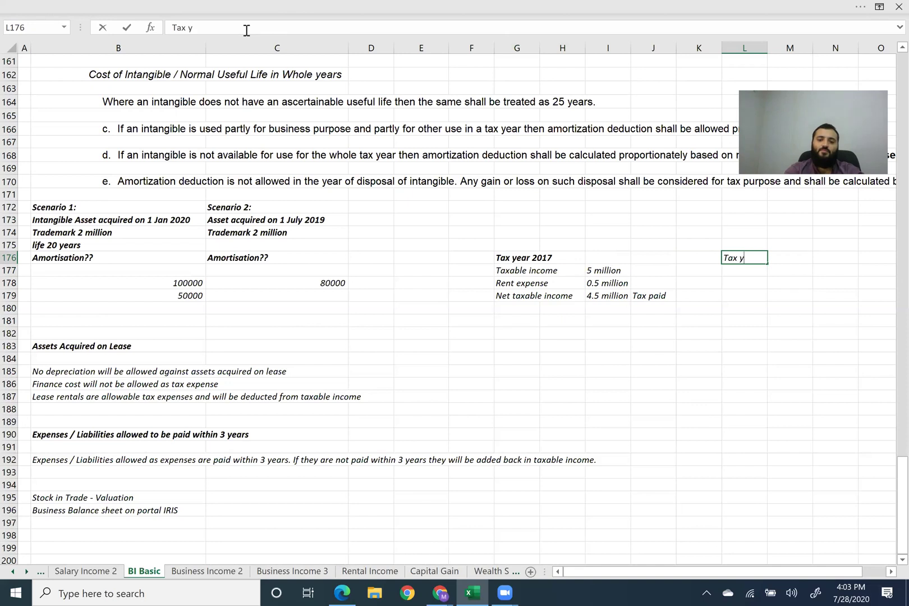
{"action": "type", "text": "ear 2021"}
{"action": "key", "text": "Return"}
{"action": "key", "text": "Up"}
{"action": "key", "text": "ctrl+b"}
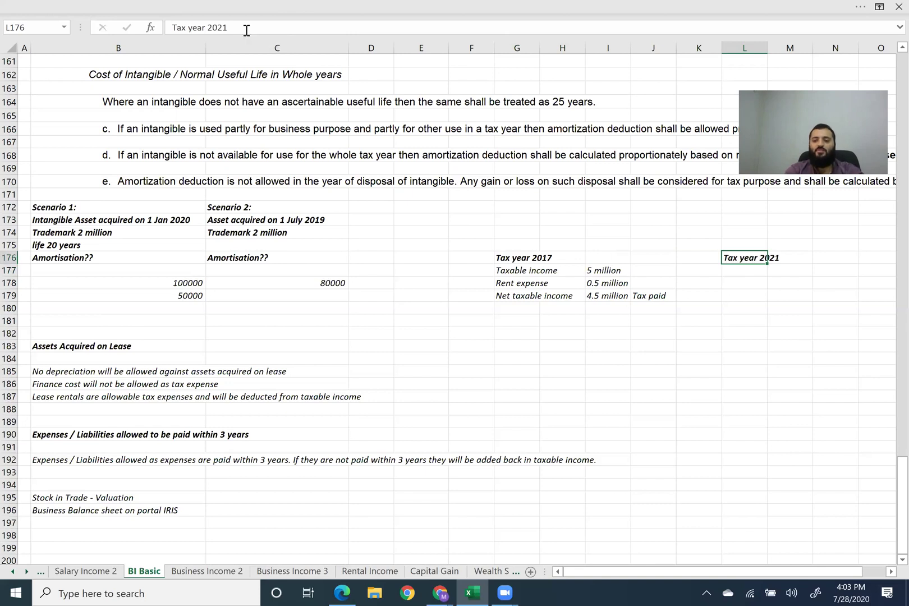
Copy the "Taxable income" label from G177 into L177 under the Tax year 2021 heading
{"action": "key", "text": "Down"}
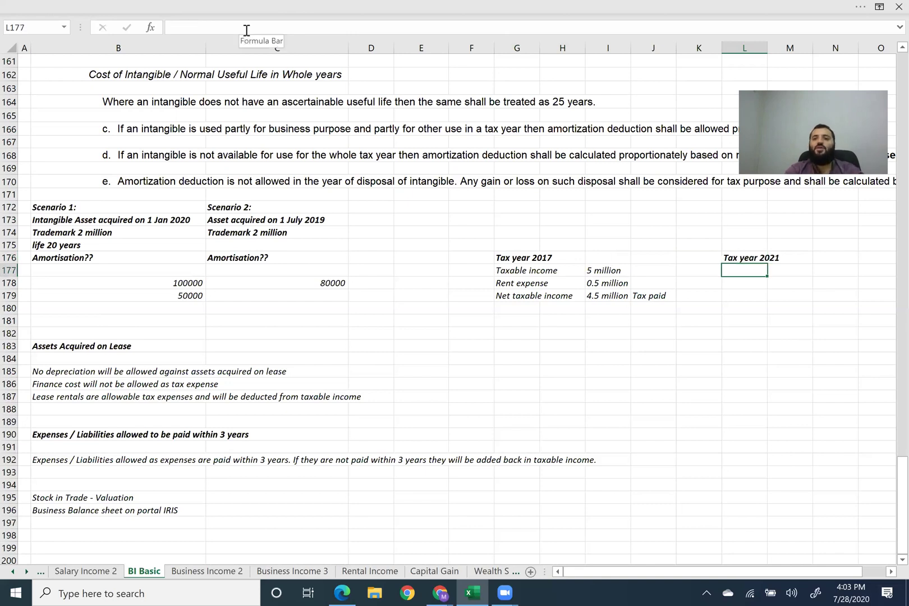
{"action": "key", "text": "Left"}
{"action": "key", "text": "Left"}
{"action": "key", "text": "Left"}
{"action": "key", "text": "Left"}
{"action": "key", "text": "Left"}
{"action": "key", "text": "Left"}
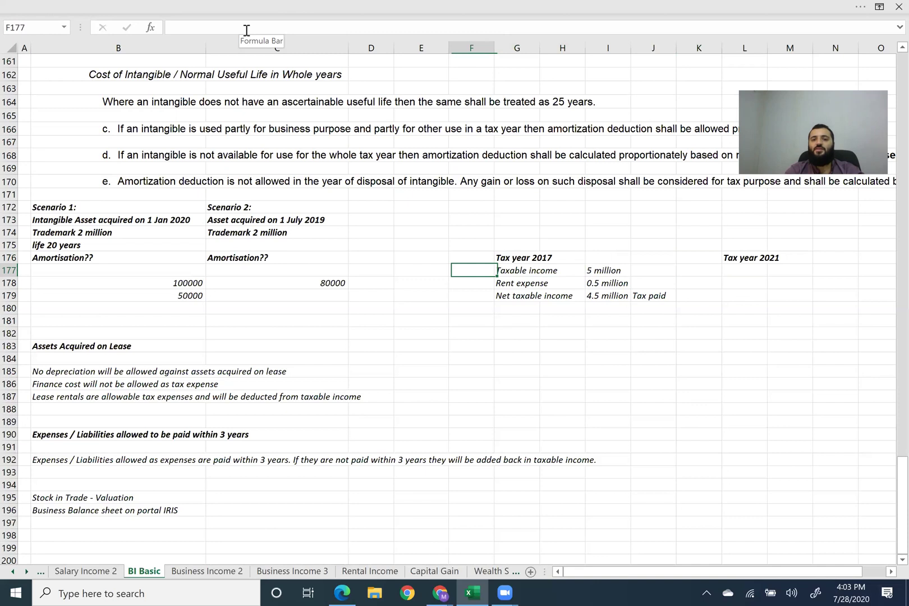
{"action": "key", "text": "Right"}
{"action": "key", "text": "ctrl+c"}
{"action": "key", "text": "Right"}
{"action": "key", "text": "Right"}
{"action": "key", "text": "Right"}
{"action": "key", "text": "Right"}
{"action": "key", "text": "Right"}
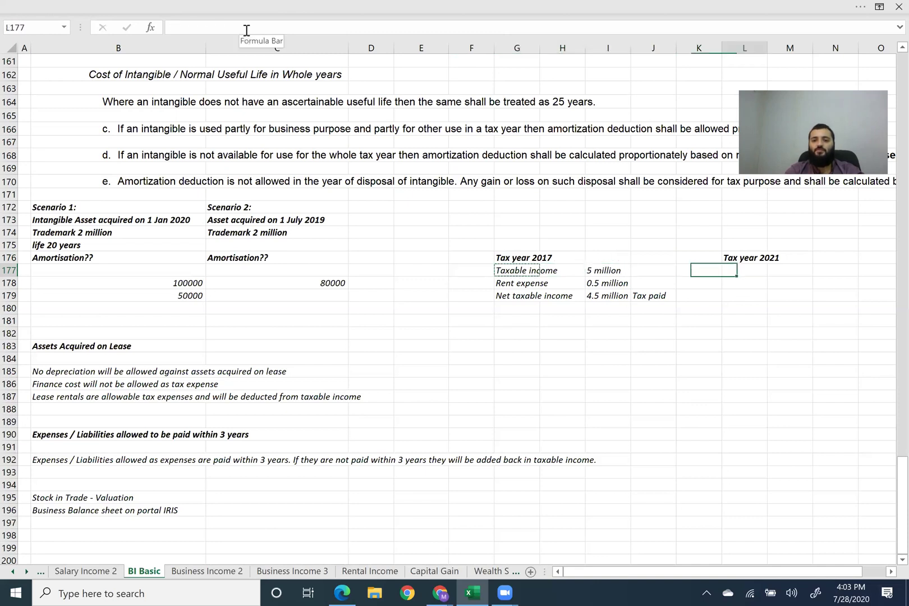
{"action": "key", "text": "ctrl+v"}
{"action": "key", "text": "Escape"}
Enter "7 million" in N177 as the taxable income for tax year 2021
{"action": "key", "text": "Right"}
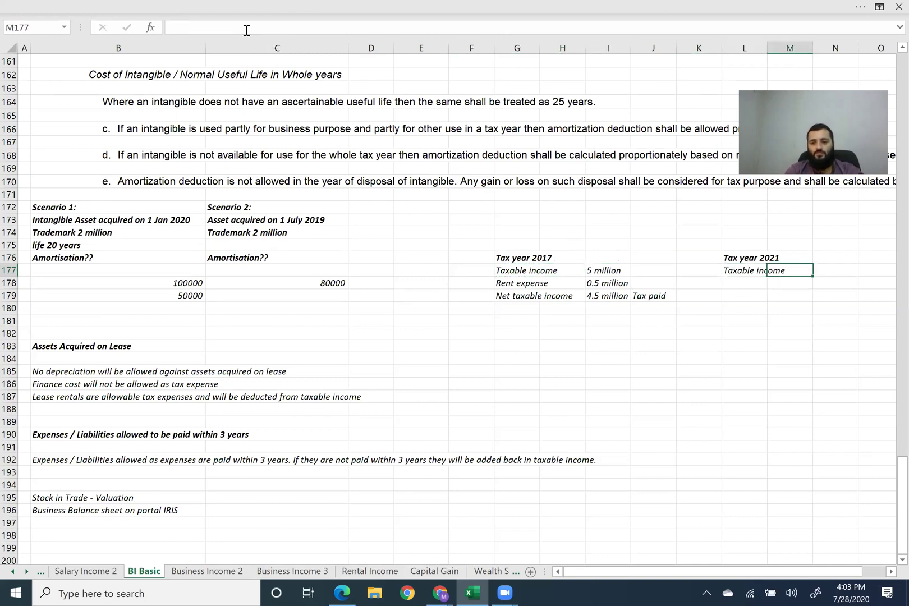
{"action": "key", "text": "Right"}
{"action": "type", "text": "7 million"}
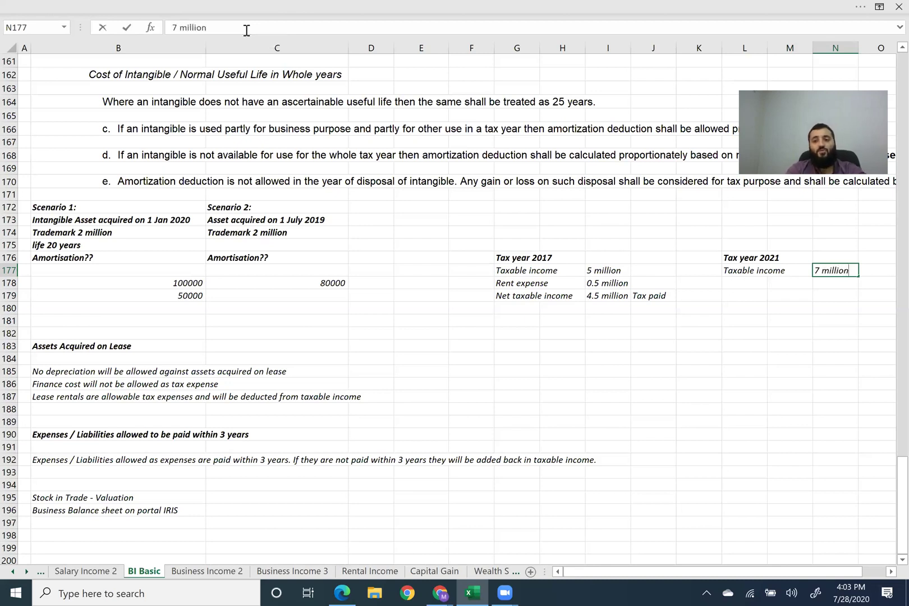
{"action": "key", "text": "Return"}
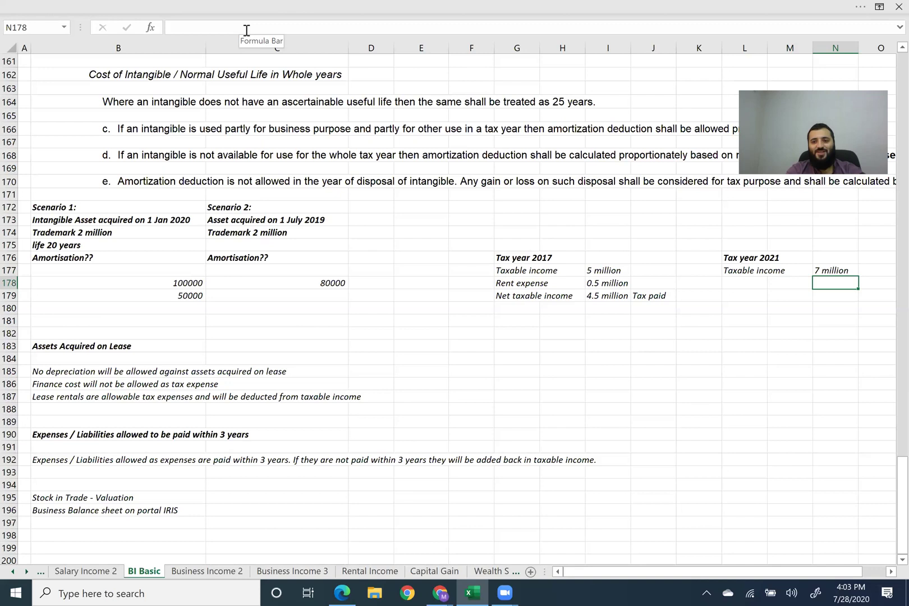
{"action": "key", "text": "Up"}
{"action": "key", "text": "Left"}
{"action": "key", "text": "Left"}
{"action": "key", "text": "Left"}
{"action": "key", "text": "Left"}
{"action": "key", "text": "Left"}
{"action": "key", "text": "Left"}
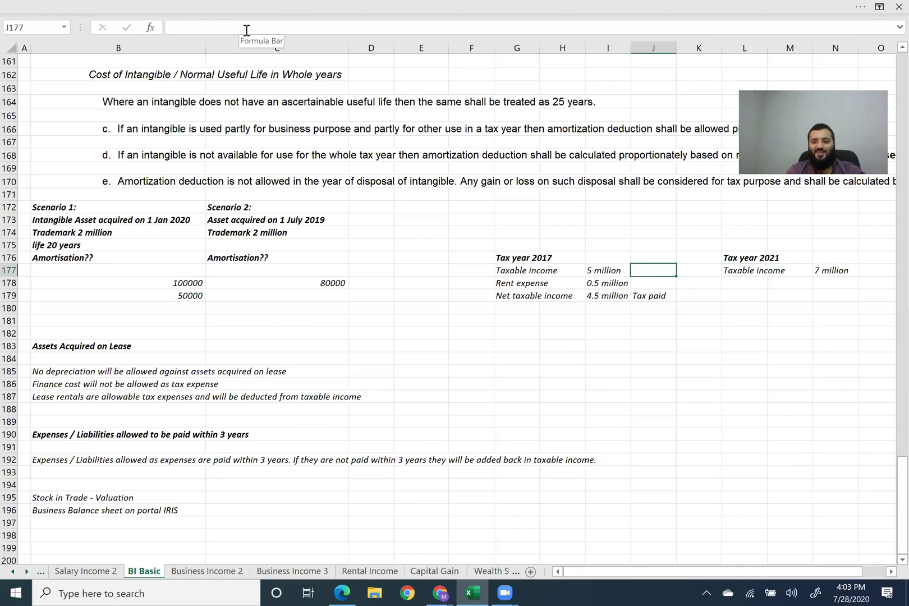
{"action": "key", "text": "Down"}
{"action": "key", "text": "Left"}
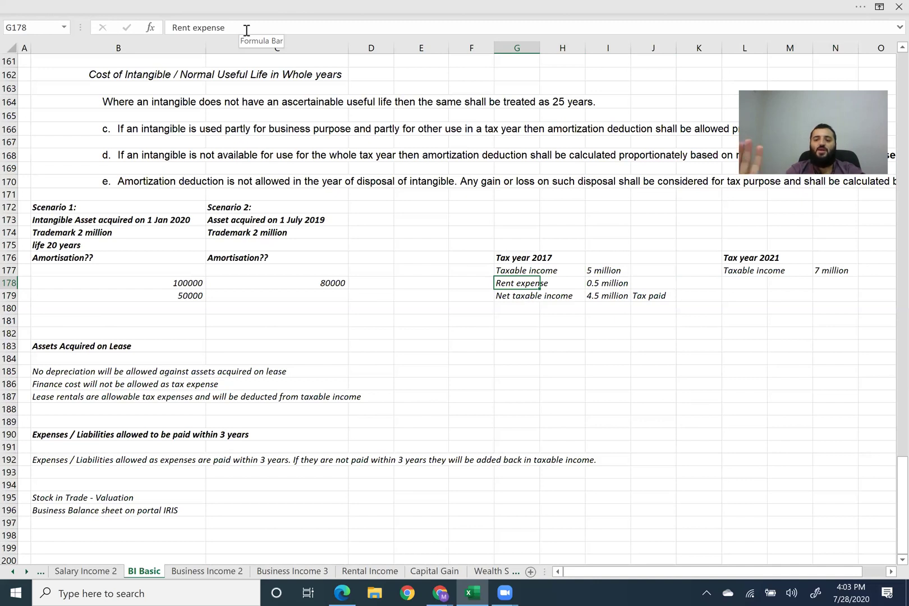
{"action": "key", "text": "shift+Right"}
{"action": "key", "text": "shift+Right"}
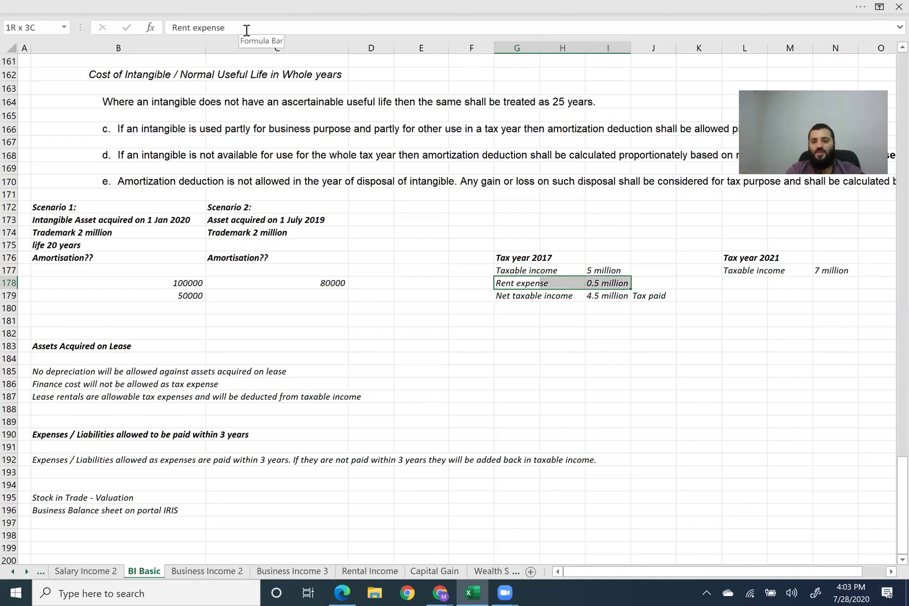
{"action": "key", "text": "ctrl+q"}
{"action": "key", "text": "Right"}
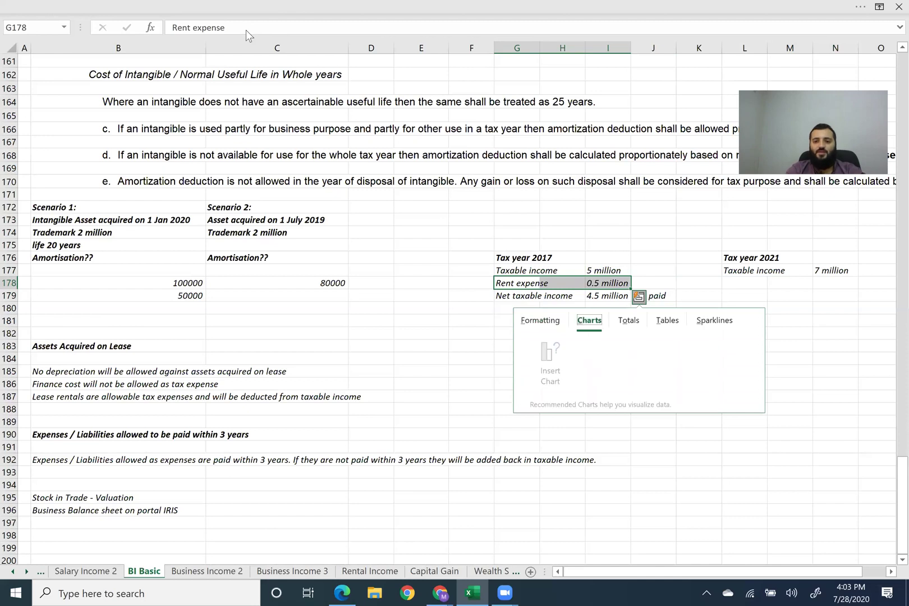
{"action": "key", "text": "Escape"}
Enter the label "Rental income" in L178 below the tax year 2021 taxable income
{"action": "key", "text": "Right"}
{"action": "key", "text": "Right"}
{"action": "key", "text": "Right"}
{"action": "key", "text": "Right"}
{"action": "key", "text": "Right"}
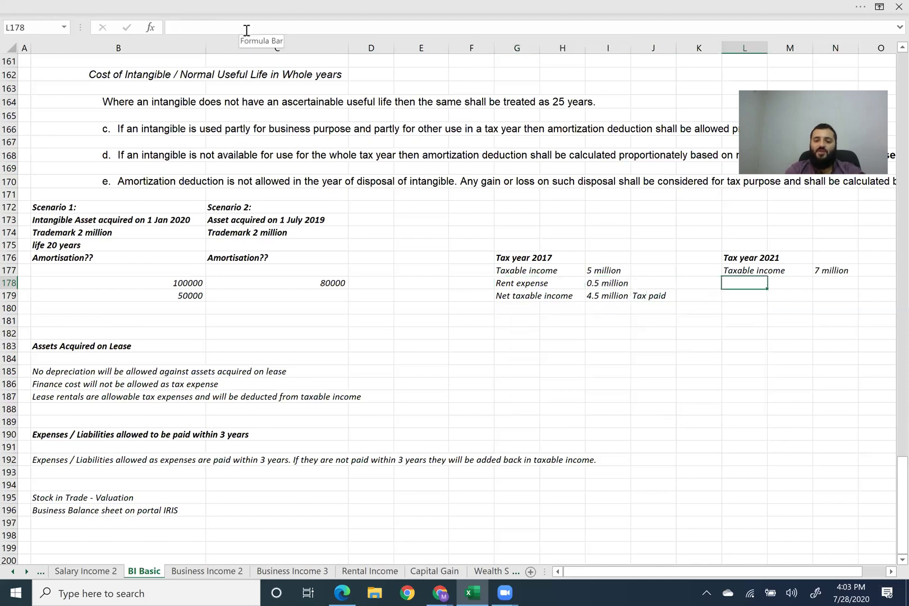
{"action": "type", "text": "Rental"}
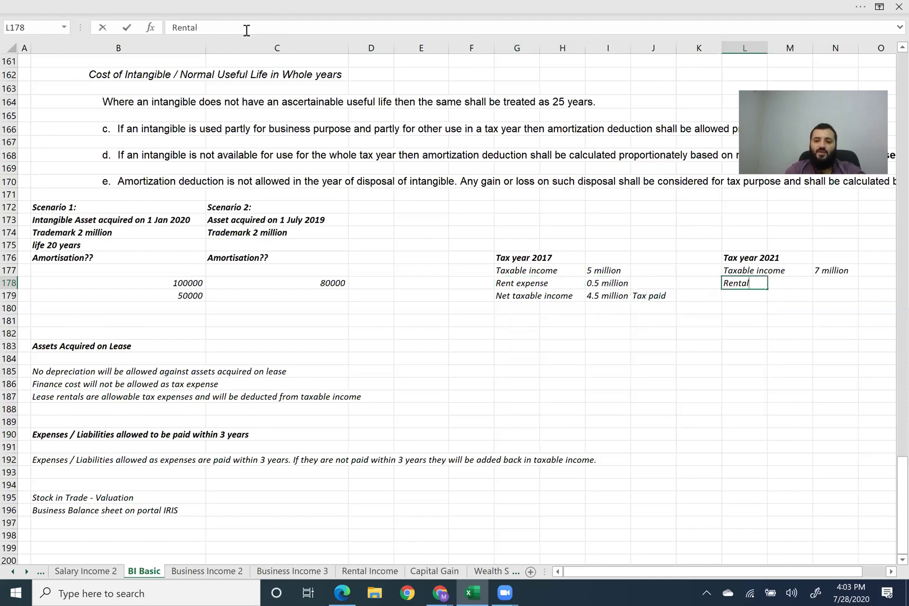
{"action": "type", "text": " income"}
{"action": "key", "text": "Return"}
Copy the 2017 rent expense amount "0.5 million" from I178 into N178 as the 2021 rental income
{"action": "key", "text": "Up"}
{"action": "key", "text": "Left"}
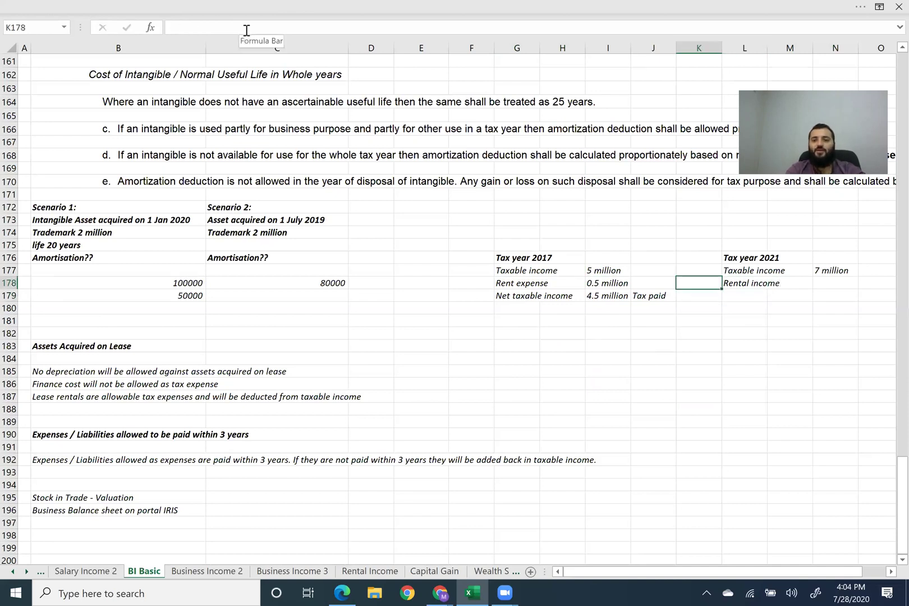
{"action": "key", "text": "Left"}
{"action": "key", "text": "Left"}
{"action": "key", "text": "ctrl+c"}
{"action": "key", "text": "Right"}
{"action": "key", "text": "Right"}
{"action": "key", "text": "Right"}
{"action": "key", "text": "Right"}
{"action": "key", "text": "Right"}
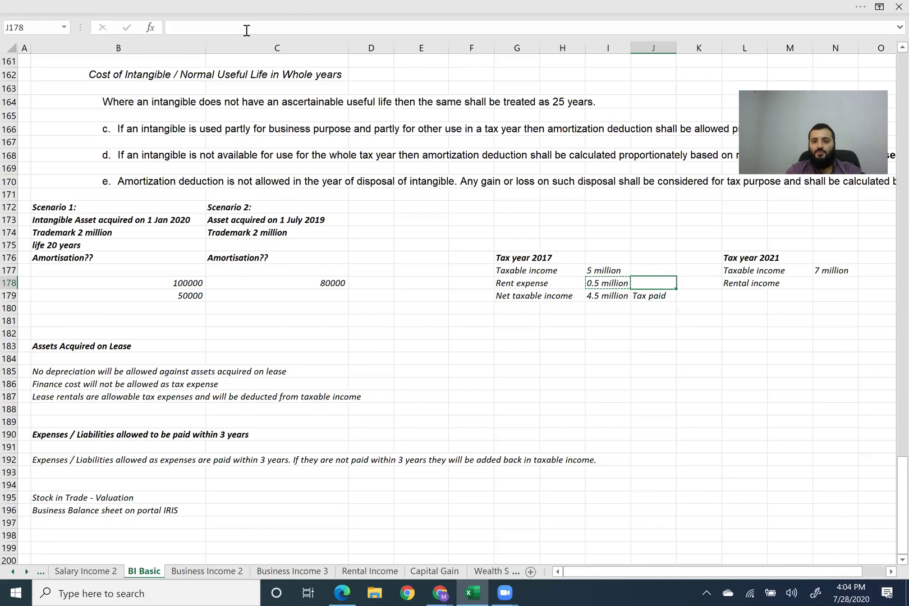
{"action": "key", "text": "ctrl+v"}
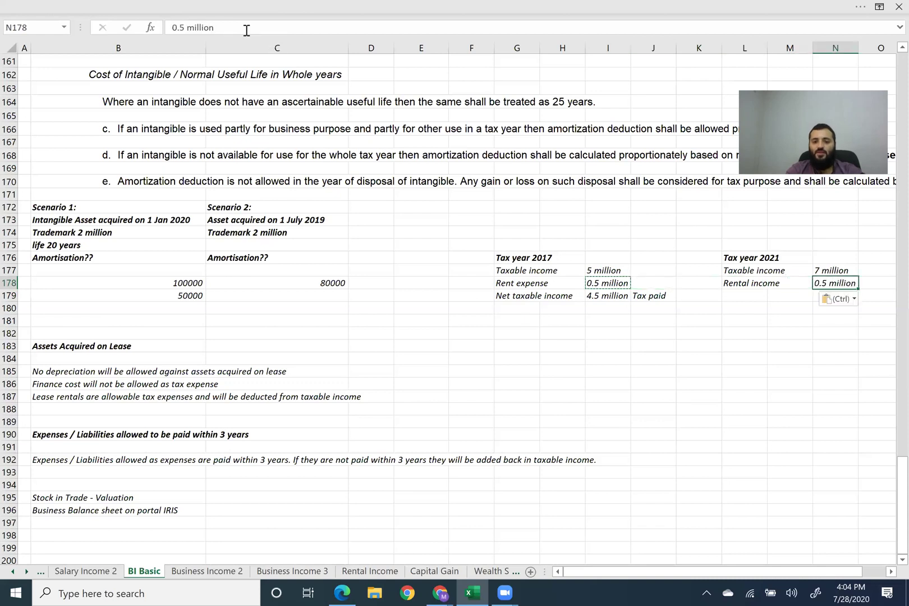
{"action": "key", "text": "Escape"}
Copy the "Net taxable income" label from G179 into L179 in the tax year 2021 block
{"action": "key", "text": "Right"}
{"action": "key", "text": "Right"}
{"action": "key", "text": "Right"}
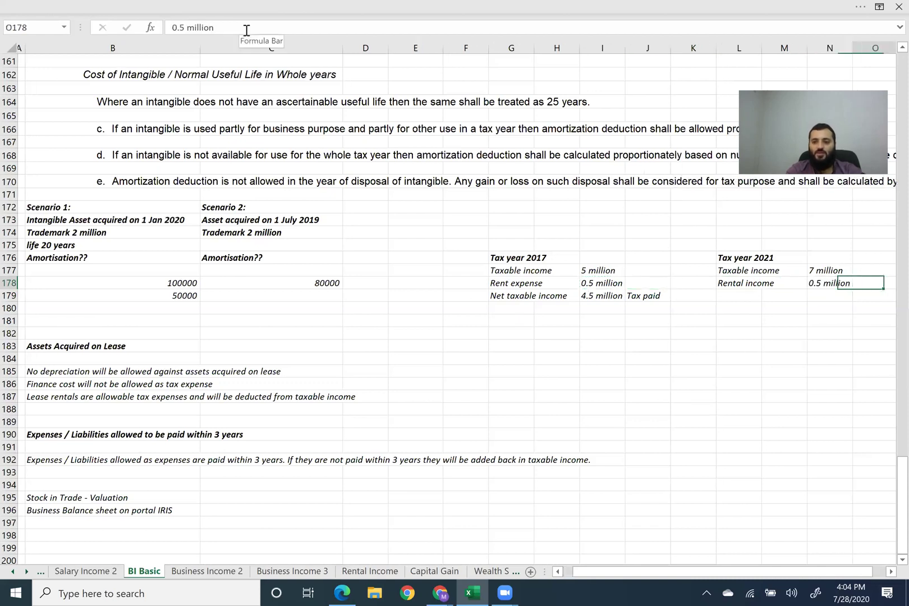
{"action": "key", "text": "Left"}
{"action": "key", "text": "Left"}
{"action": "key", "text": "Left"}
{"action": "key", "text": "Down"}
{"action": "key", "text": "Left"}
{"action": "key", "text": "Left"}
{"action": "key", "text": "Left"}
{"action": "key", "text": "Left"}
{"action": "key", "text": "Left"}
{"action": "key", "text": "Left"}
{"action": "key", "text": "Left"}
{"action": "key", "text": "Left"}
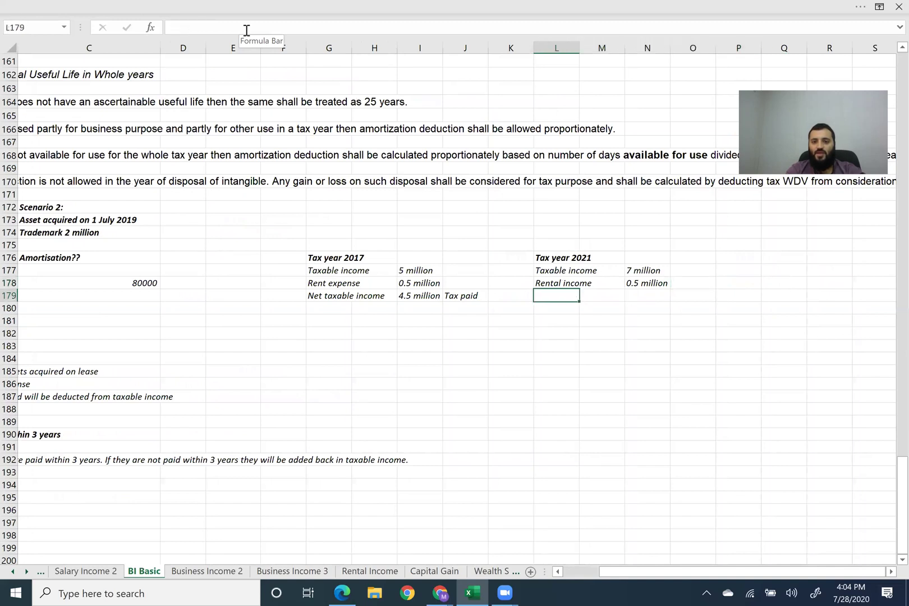
{"action": "key", "text": "Right"}
{"action": "key", "text": "ctrl+c"}
{"action": "key", "text": "Right"}
{"action": "key", "text": "Right"}
{"action": "key", "text": "Right"}
{"action": "key", "text": "Right"}
{"action": "key", "text": "Right"}
{"action": "key", "text": "ctrl+v"}
{"action": "key", "text": "Escape"}
Enter "7.5 million" in N179 as the net taxable income for tax year 2021
{"action": "key", "text": "Right"}
{"action": "key", "text": "Right"}
{"action": "type", "text": "7.5 million"}
{"action": "key", "text": "Return"}
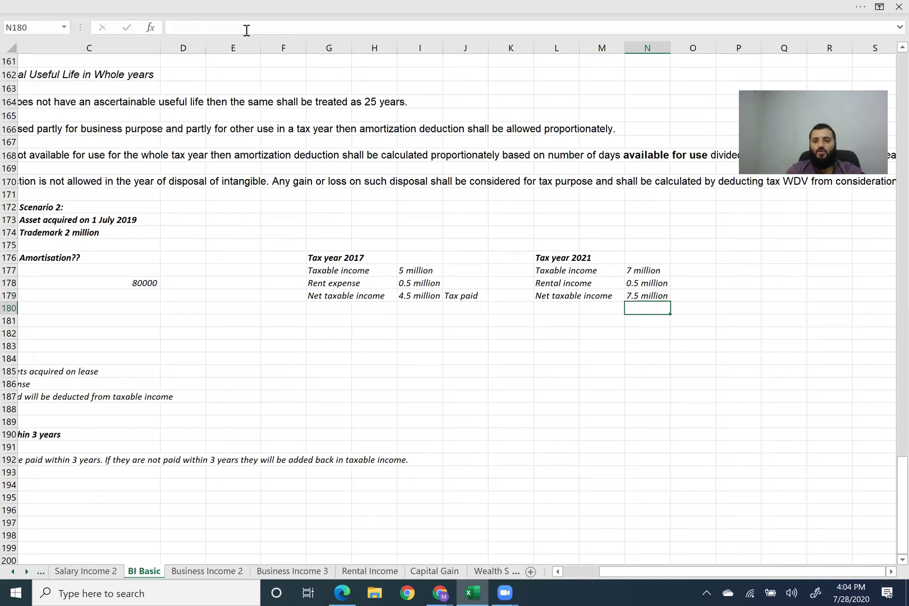
Enter the note "taxyear 2021" in O179 beside the 2021 net taxable income amount
{"action": "key", "text": "Up"}
{"action": "key", "text": "Right"}
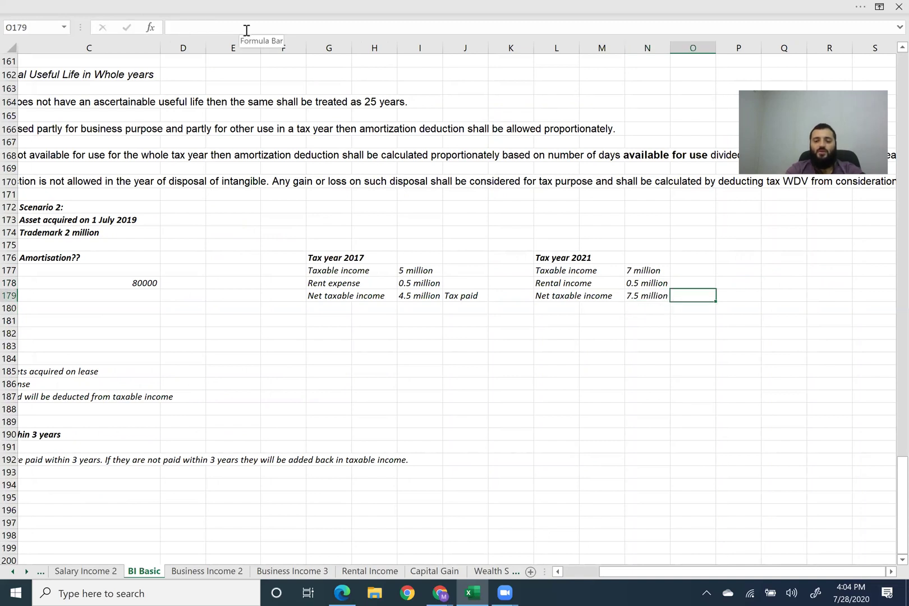
{"action": "type", "text": "taxy"}
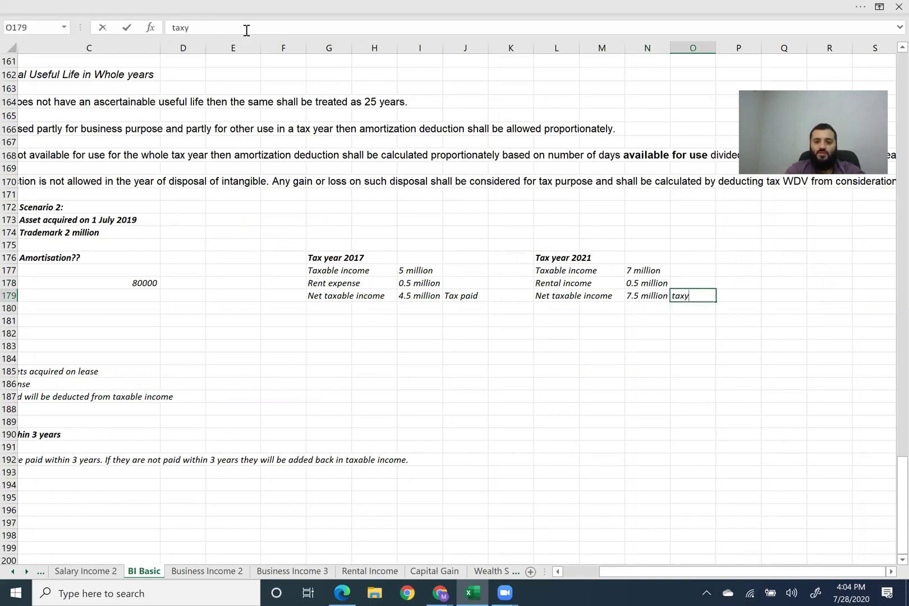
{"action": "type", "text": "ear 2021"}
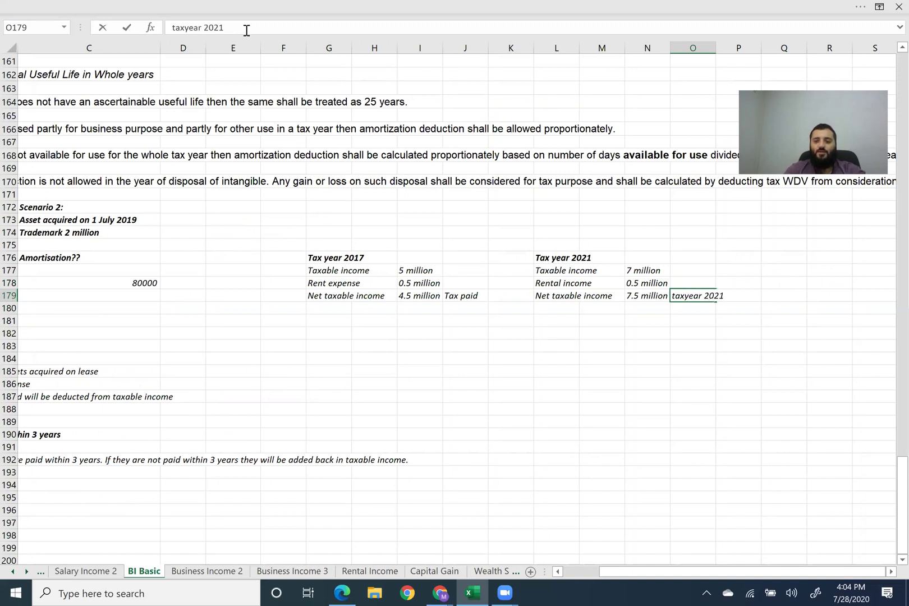
{"action": "key", "text": "Return"}
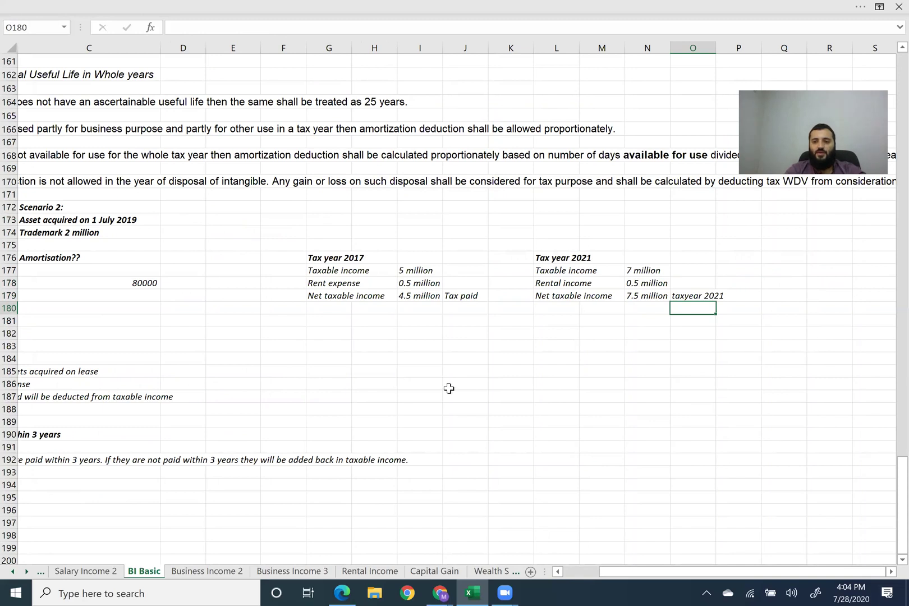
Review the tax year 2017 and tax year 2021 income computations across rows 176 to 179
{"action": "key", "text": "Up"}
{"action": "key", "text": "Up"}
{"action": "key", "text": "Left"}
{"action": "key", "text": "Left"}
{"action": "key", "text": "Left"}
{"action": "key", "text": "Left"}
{"action": "key", "text": "Left"}
{"action": "key", "text": "Left"}
{"action": "key", "text": "Left"}
{"action": "key", "text": "Left"}
{"action": "key", "text": "Left"}
{"action": "key", "text": "Left"}
{"action": "key", "text": "Left"}
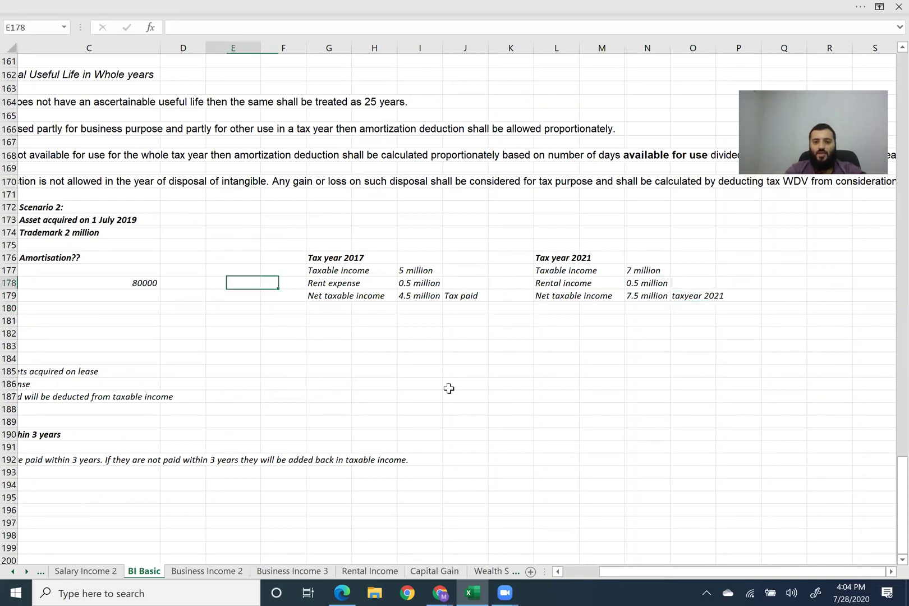
{"action": "key", "text": "Left"}
{"action": "key", "text": "Left"}
{"action": "key", "text": "Left"}
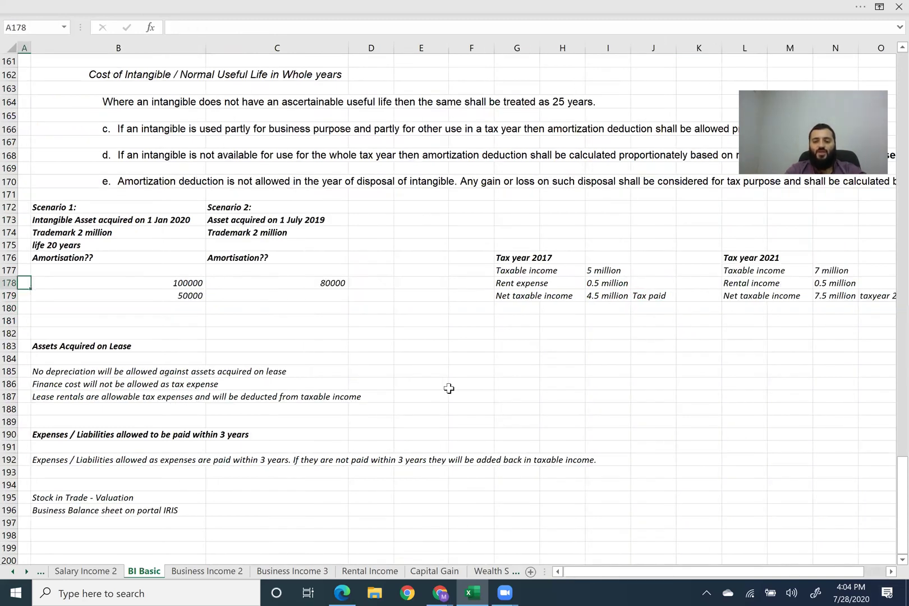
{"action": "key", "text": "Down"}
{"action": "key", "text": "Right"}
{"action": "key", "text": "Down"}
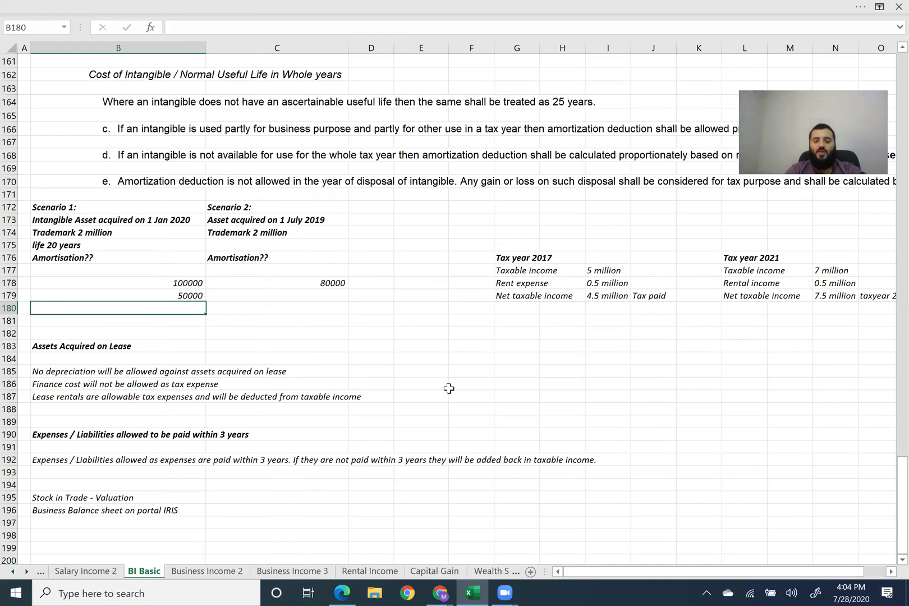
{"action": "key", "text": "Right"}
{"action": "key", "text": "Right"}
{"action": "key", "text": "Right"}
{"action": "key", "text": "Right"}
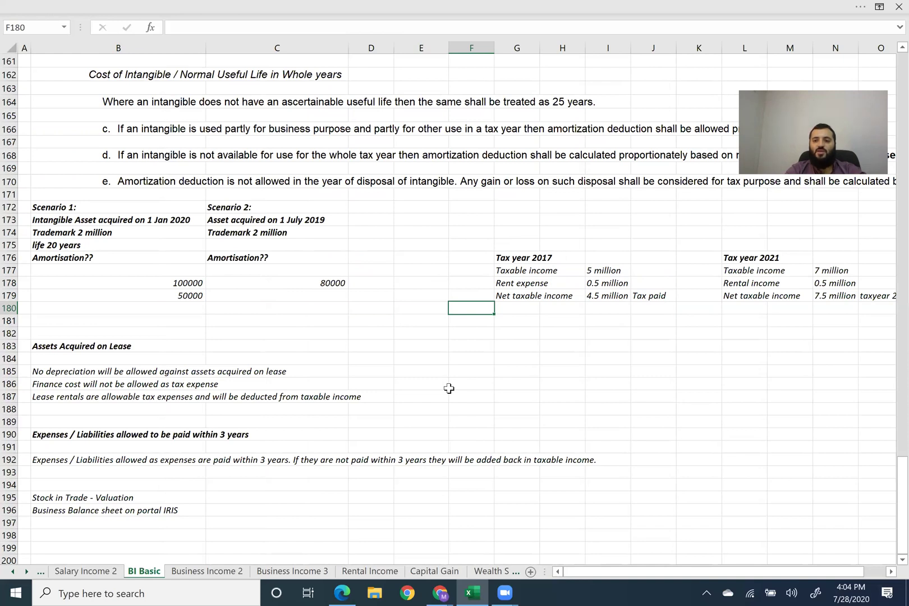
{"action": "key", "text": "Right"}
{"action": "key", "text": "Right"}
{"action": "key", "text": "Right"}
{"action": "key", "text": "Right"}
{"action": "key", "text": "Right"}
{"action": "key", "text": "Right"}
{"action": "key", "text": "Right"}
{"action": "key", "text": "Right"}
{"action": "key", "text": "Right"}
{"action": "key", "text": "Right"}
{"action": "key", "text": "Right"}
{"action": "key", "text": "Right"}
{"action": "key", "text": "Right"}
{"action": "key", "text": "Right"}
{"action": "key", "text": "Right"}
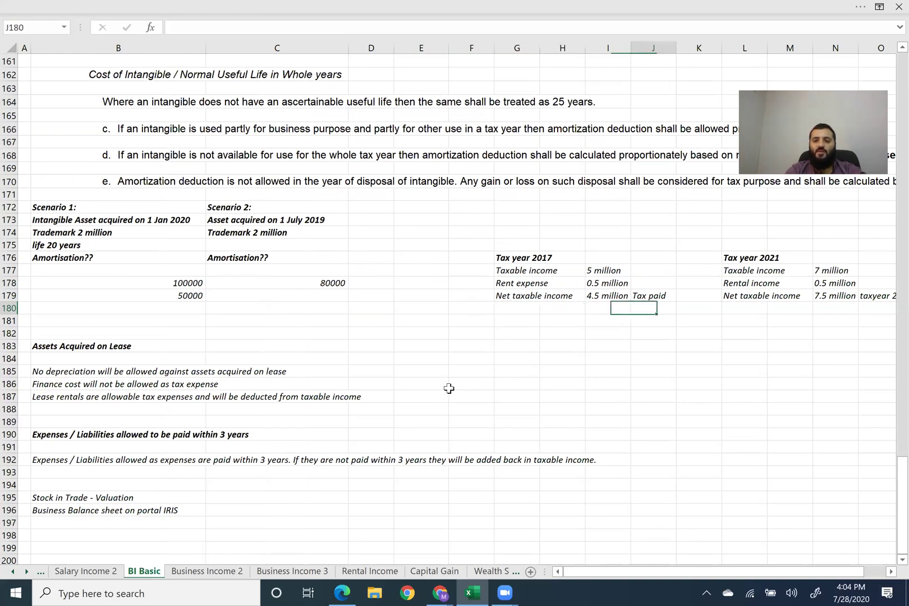
{"action": "key", "text": "Left"}
{"action": "key", "text": "Left"}
{"action": "key", "text": "Left"}
{"action": "key", "text": "Left"}
{"action": "key", "text": "Left"}
{"action": "key", "text": "Left"}
{"action": "key", "text": "Left"}
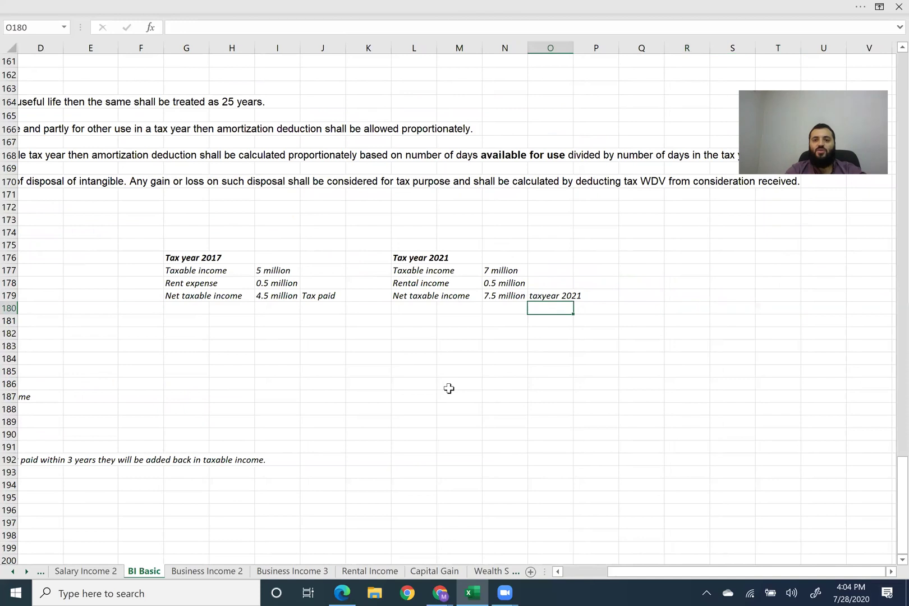
{"action": "key", "text": "Left"}
{"action": "key", "text": "Left"}
{"action": "key", "text": "Left"}
{"action": "key", "text": "Left"}
{"action": "key", "text": "Left"}
{"action": "key", "text": "Left"}
{"action": "key", "text": "Left"}
{"action": "key", "text": "Left"}
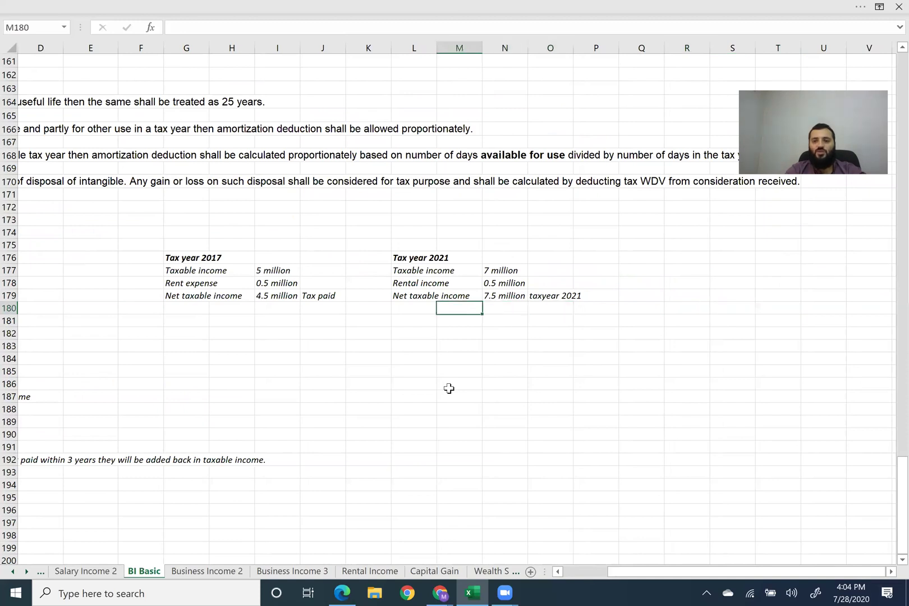
{"action": "key", "text": "Left"}
{"action": "key", "text": "Left"}
{"action": "key", "text": "Left"}
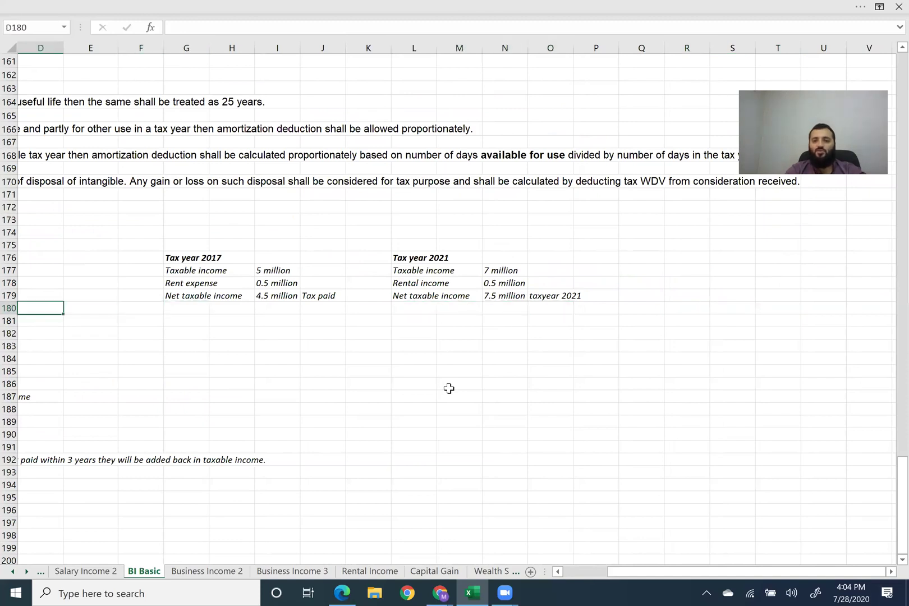
{"action": "key", "text": "Left"}
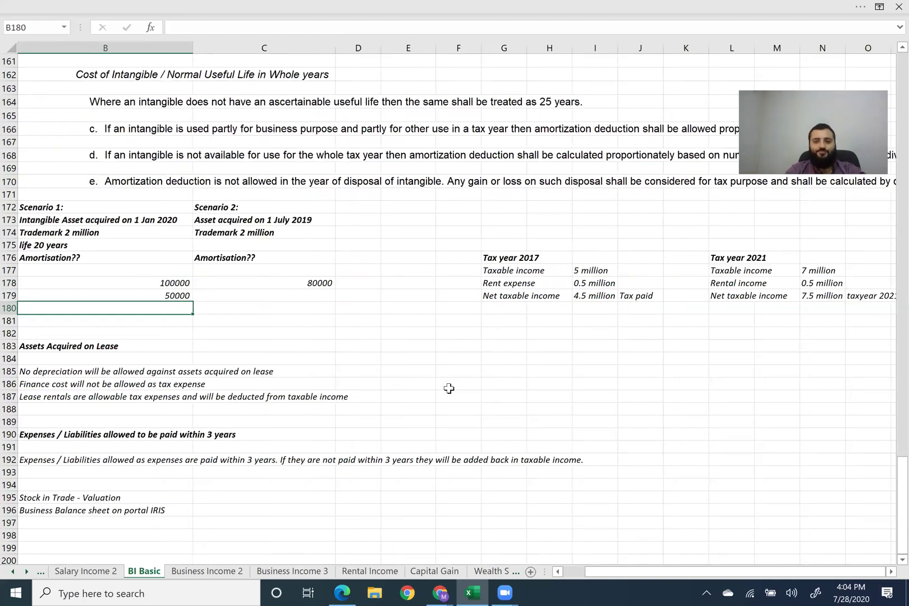
{"action": "key", "text": "Up"}
{"action": "key", "text": "Up"}
{"action": "key", "text": "Up"}
{"action": "key", "text": "Up"}
{"action": "key", "text": "Up"}
{"action": "key", "text": "Up"}
{"action": "key", "text": "Up"}
{"action": "key", "text": "Up"}
{"action": "key", "text": "Up"}
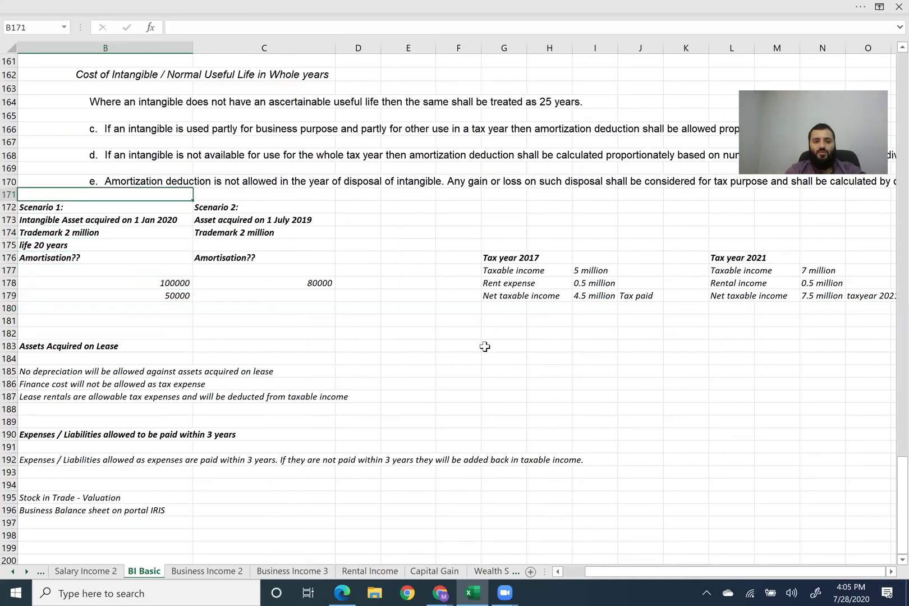
{"action": "key", "text": "Up"}
{"action": "key", "text": "Up"}
{"action": "key", "text": "Up"}
{"action": "key", "text": "Up"}
{"action": "key", "text": "Up"}
{"action": "key", "text": "Up"}
{"action": "key", "text": "Up"}
{"action": "key", "text": "Up"}
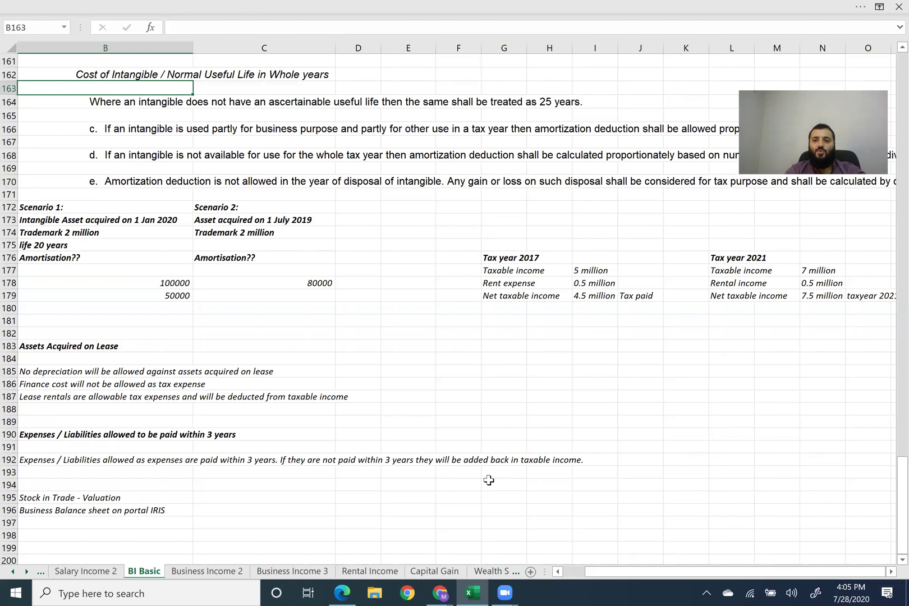
{"action": "mouse_move", "coordinate": [504, 593]}
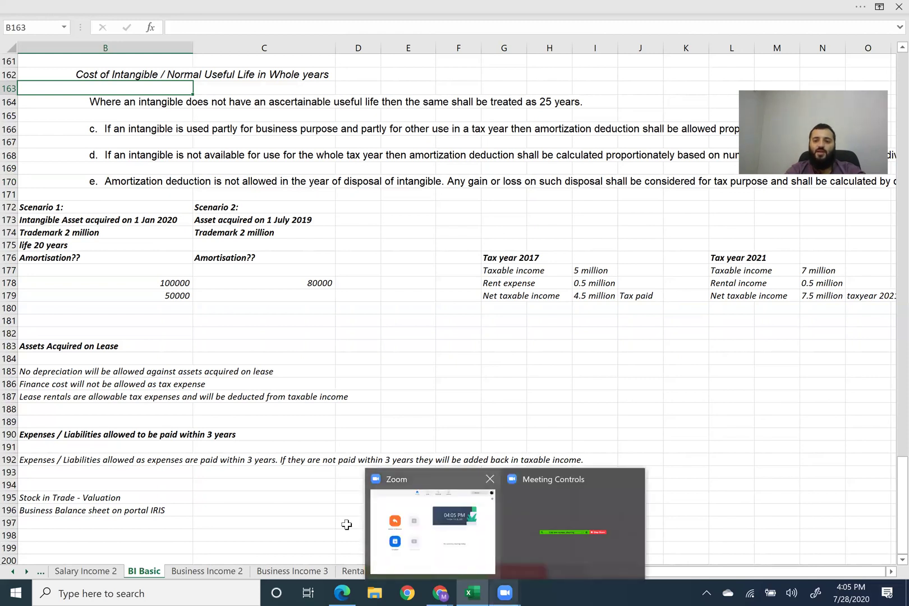